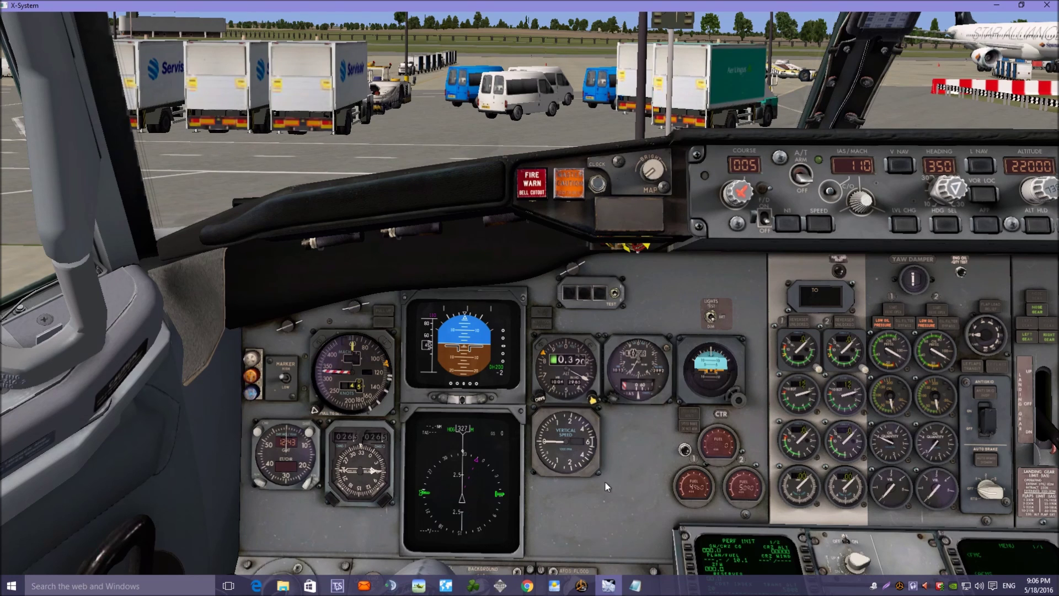
# Open the captain's FMC route page and enter EGBB as the origin airport
pyautogui.press('KP_2')
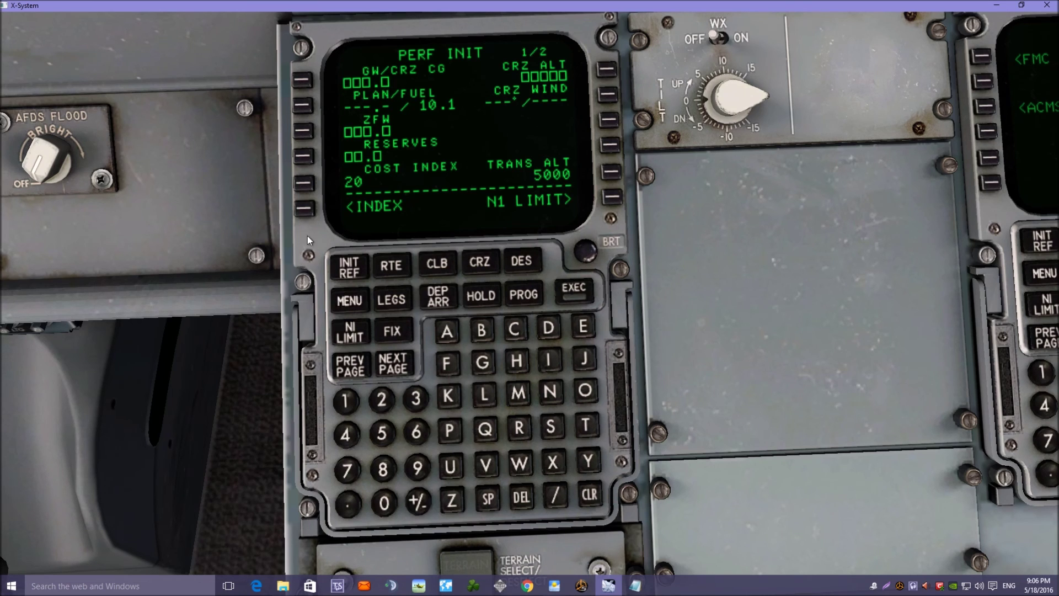
pyautogui.click(387, 270)
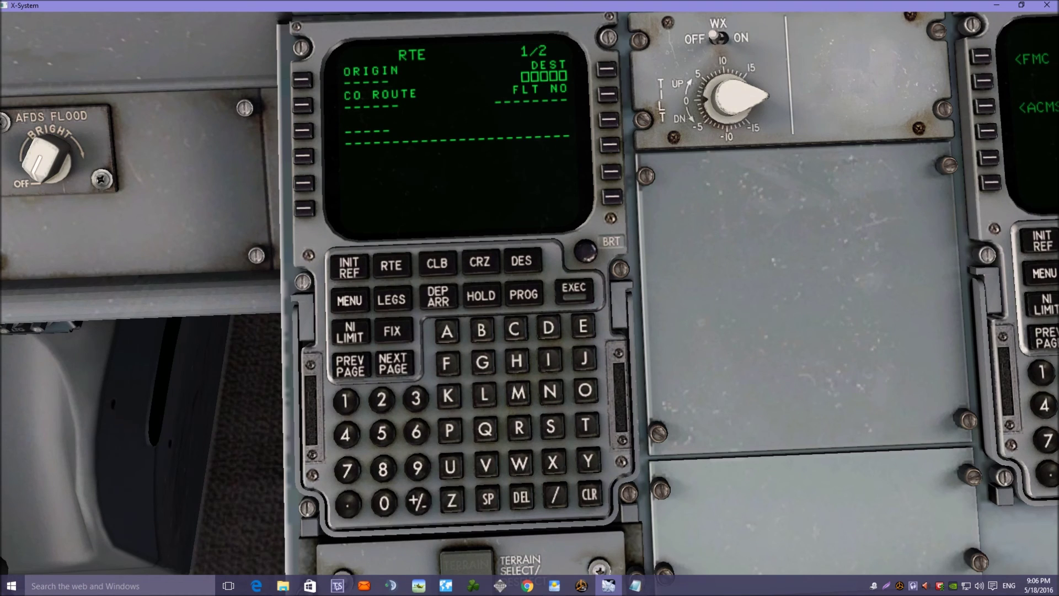
pyautogui.click(585, 330)
pyautogui.click(483, 364)
pyautogui.click(483, 329)
pyautogui.click(483, 329)
pyautogui.click(302, 81)
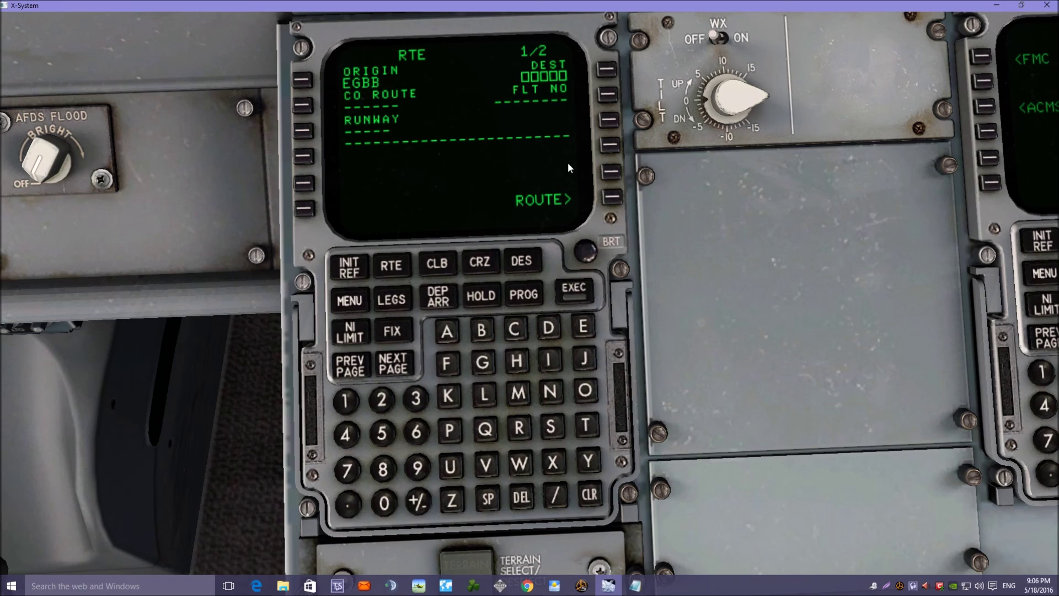
# Enter EIDW as the destination airport of the route
pyautogui.click(584, 332)
pyautogui.click(558, 356)
pyautogui.click(549, 329)
pyautogui.click(522, 464)
pyautogui.click(609, 70)
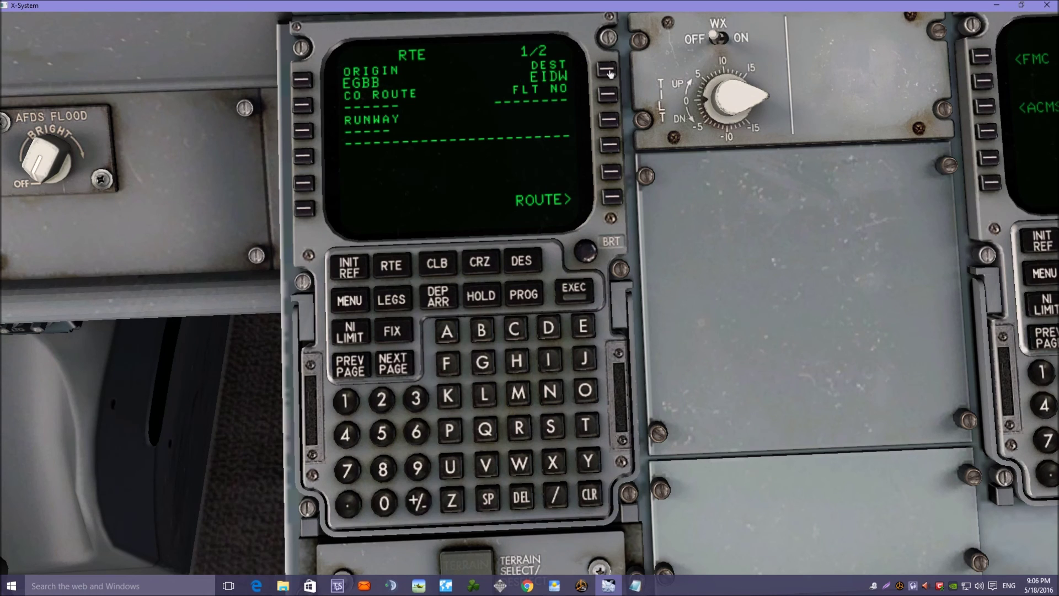
# Open the route's second page and add WHI as the first waypoint, routed direct
pyautogui.click(609, 197)
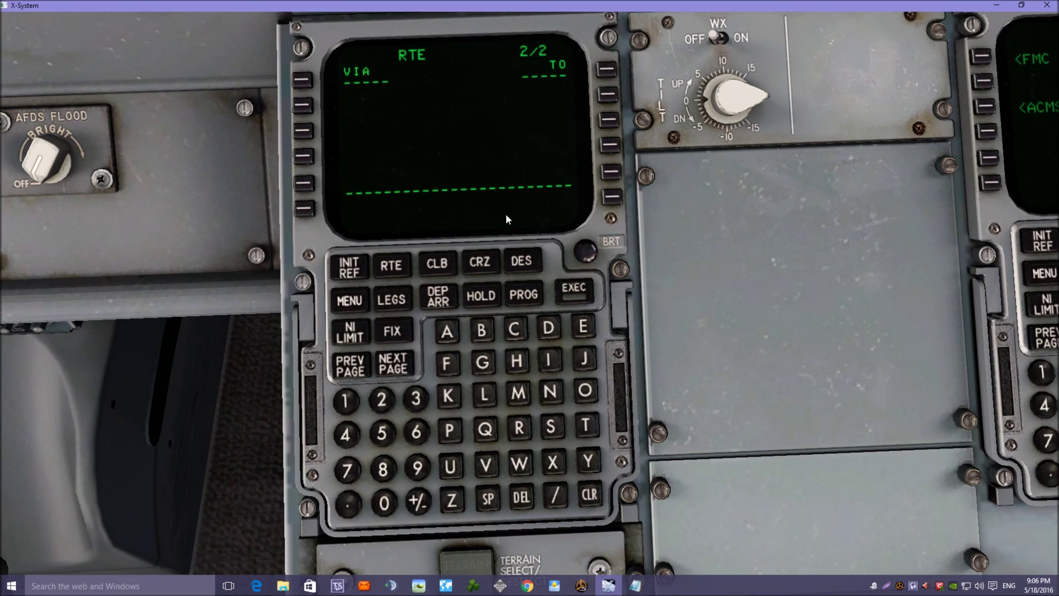
pyautogui.click(521, 464)
pyautogui.click(516, 365)
pyautogui.click(548, 359)
pyautogui.click(609, 72)
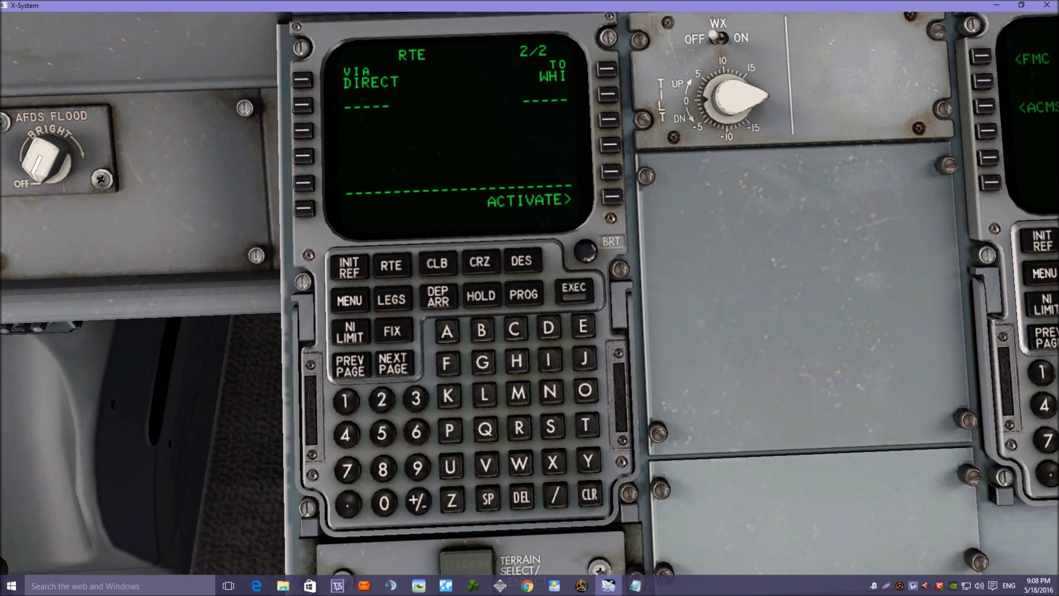
# Add airway L8 after WHI, ending at waypoint VABKA
pyautogui.click(484, 393)
pyautogui.click(383, 470)
pyautogui.click(302, 106)
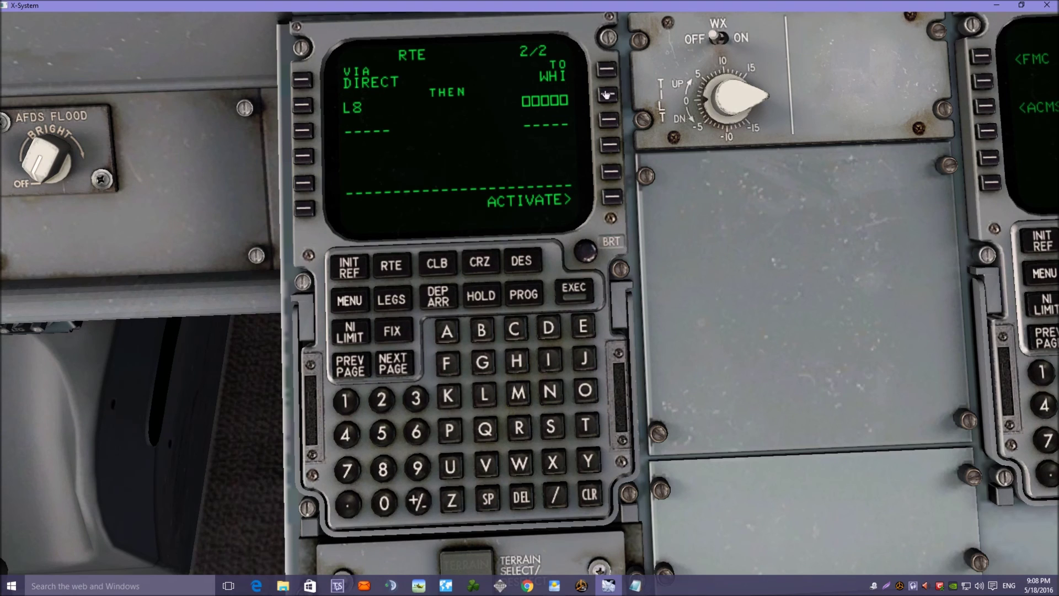
pyautogui.click(486, 465)
pyautogui.click(447, 331)
pyautogui.click(481, 330)
pyautogui.click(449, 395)
pyautogui.click(451, 333)
pyautogui.click(607, 96)
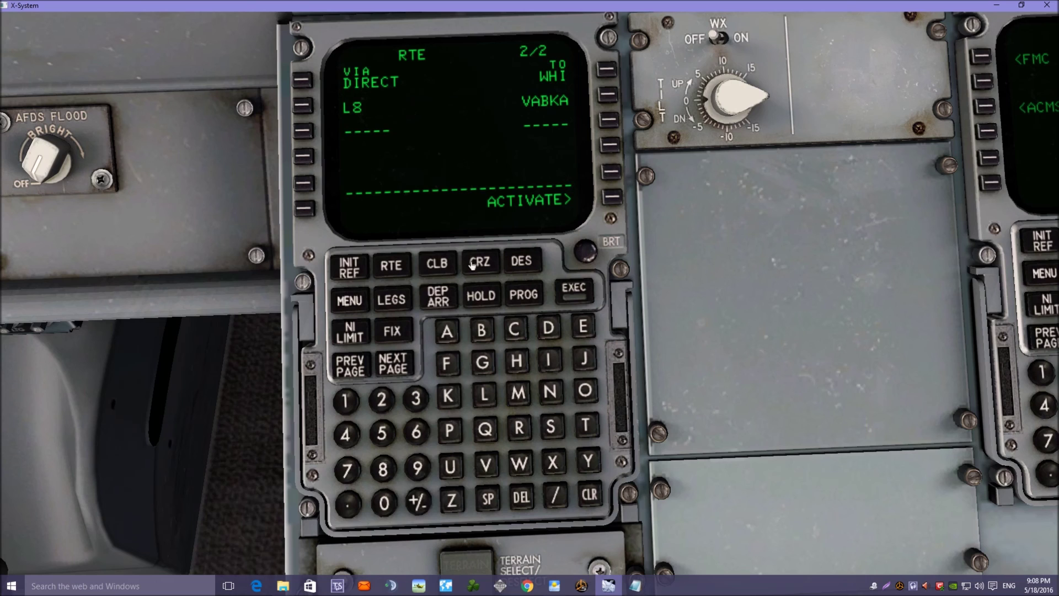
# Add airway Q4 after VABKA, ending at waypoint WAL
pyautogui.click(484, 428)
pyautogui.click(346, 434)
pyautogui.click(303, 132)
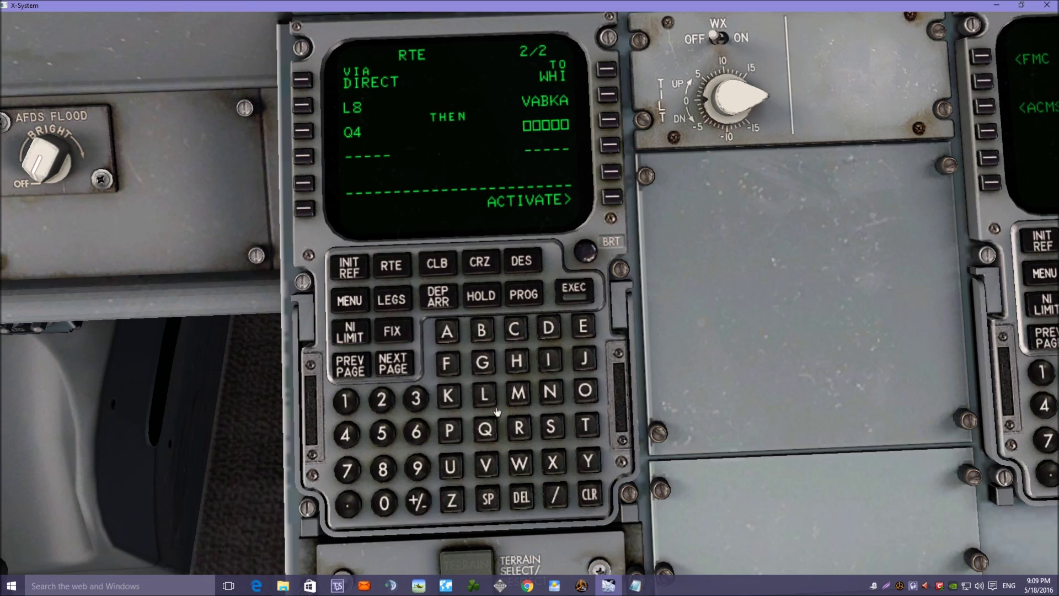
pyautogui.click(523, 466)
pyautogui.click(450, 332)
pyautogui.click(484, 395)
pyautogui.click(615, 124)
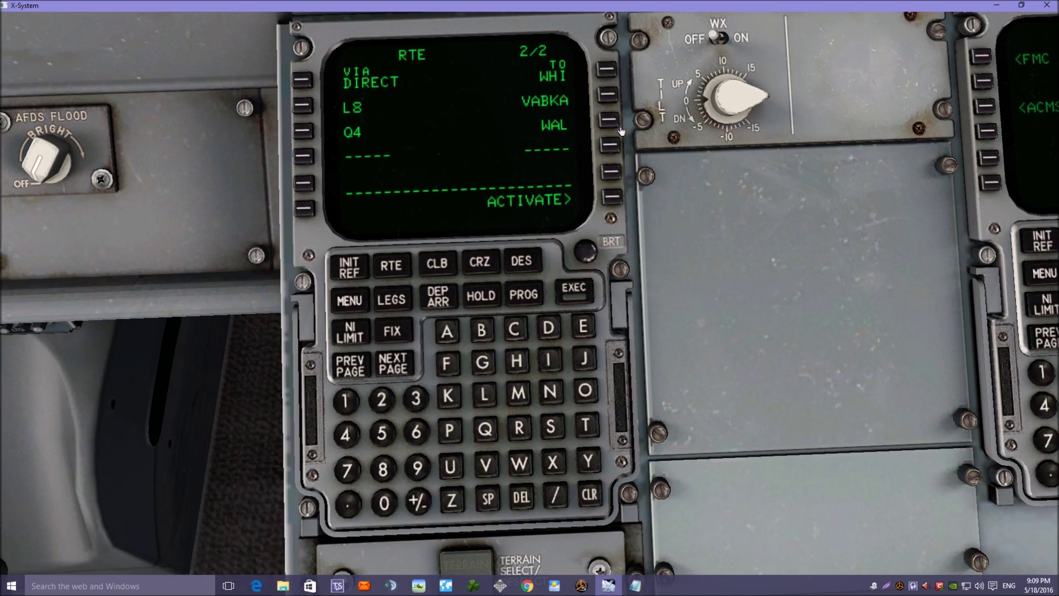
# Add airway UL10 after WAL, ending at waypoint PENIL
pyautogui.click(450, 466)
pyautogui.click(483, 395)
pyautogui.click(346, 401)
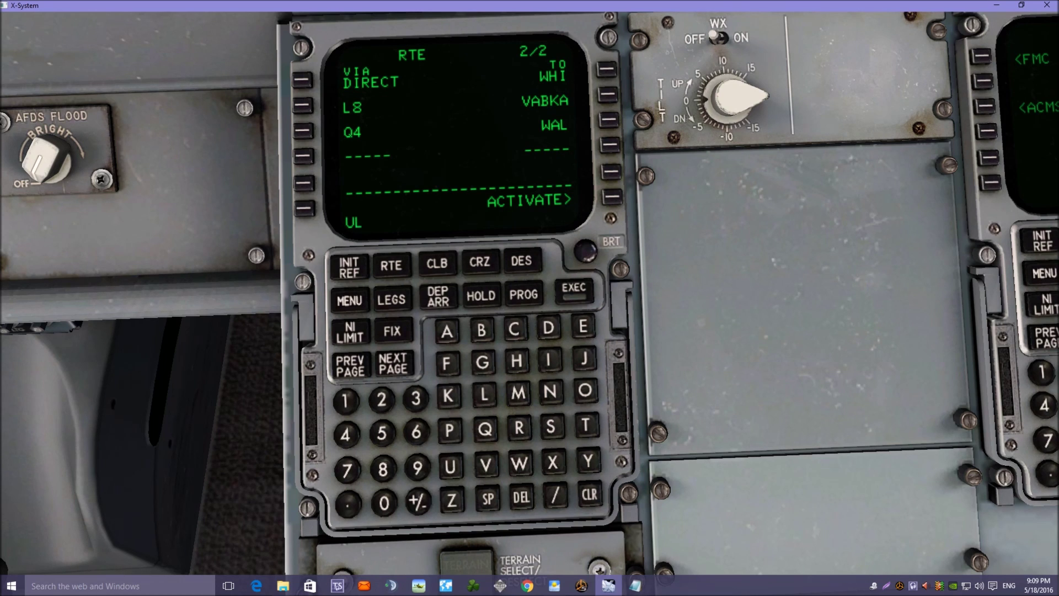
pyautogui.click(380, 506)
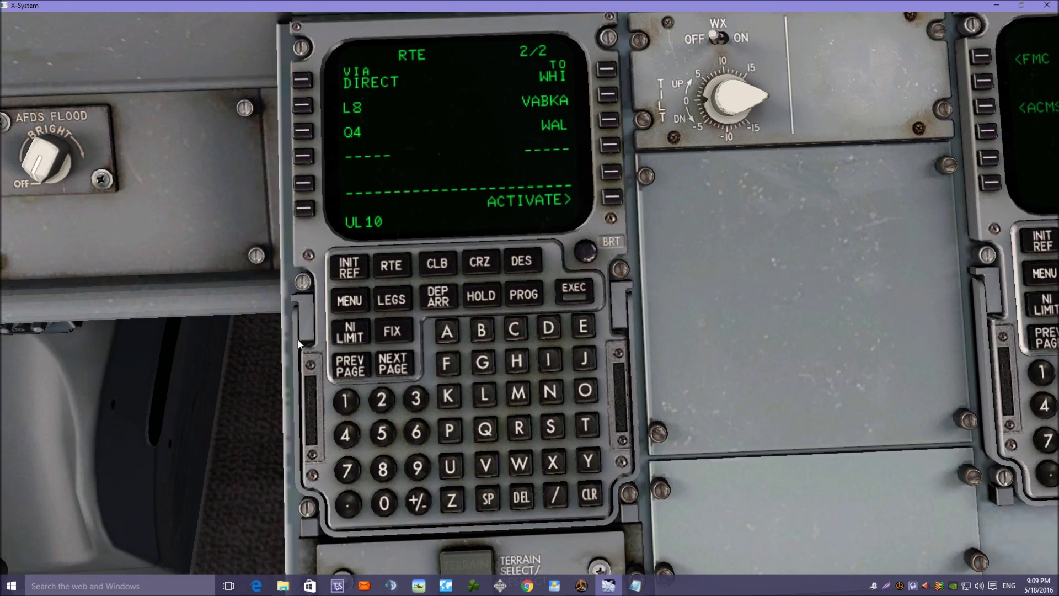
pyautogui.click(302, 158)
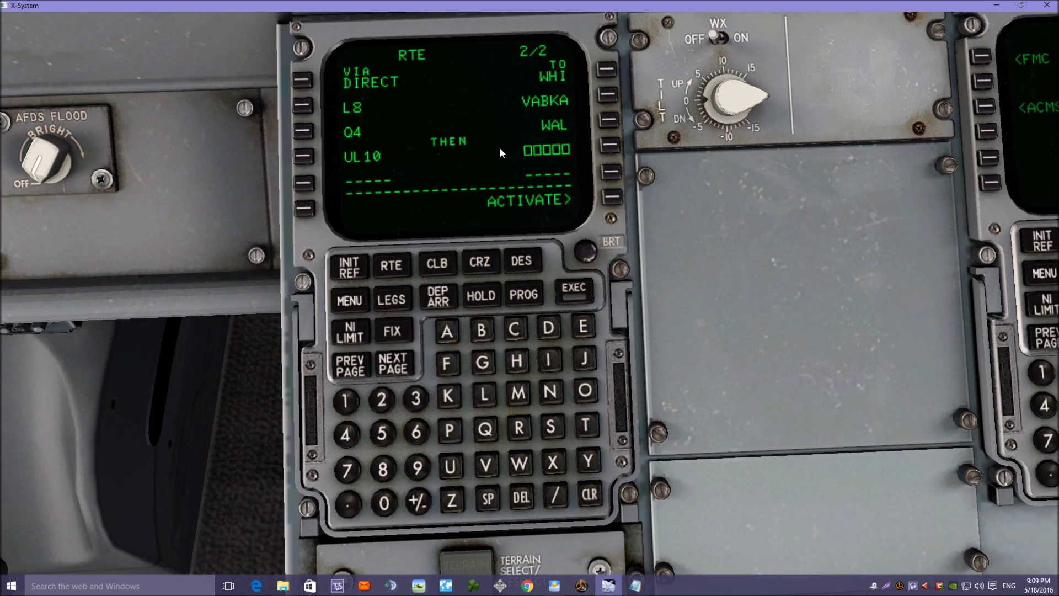
pyautogui.click(451, 426)
pyautogui.click(583, 327)
pyautogui.click(550, 391)
pyautogui.click(548, 360)
pyautogui.click(485, 394)
pyautogui.click(610, 146)
# Add airway UL70 after PENIL, ending at waypoint BAGSO
pyautogui.click(451, 468)
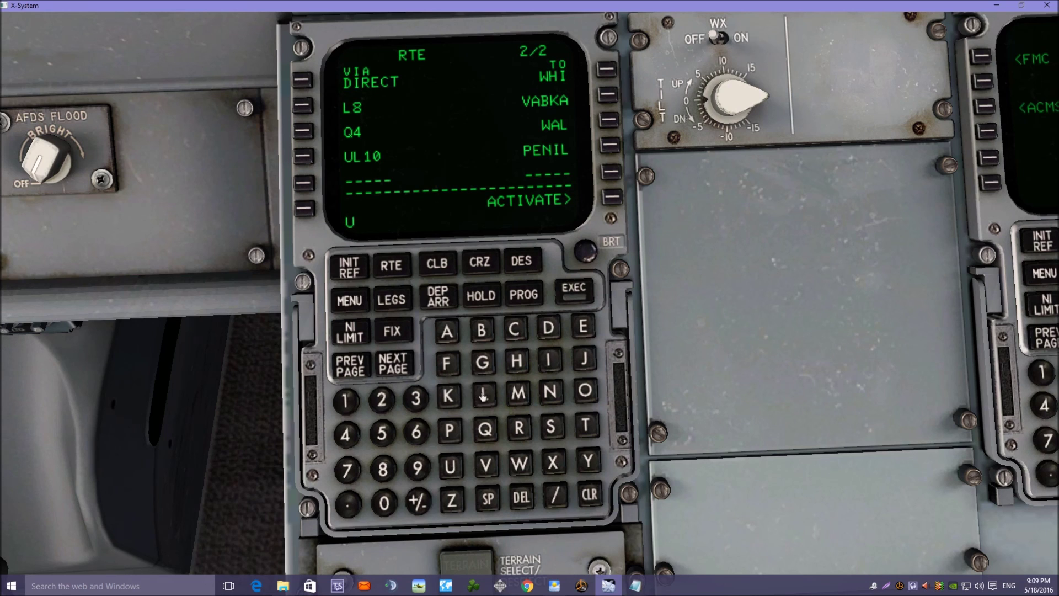
pyautogui.click(483, 395)
pyautogui.click(348, 472)
pyautogui.click(384, 503)
pyautogui.click(302, 183)
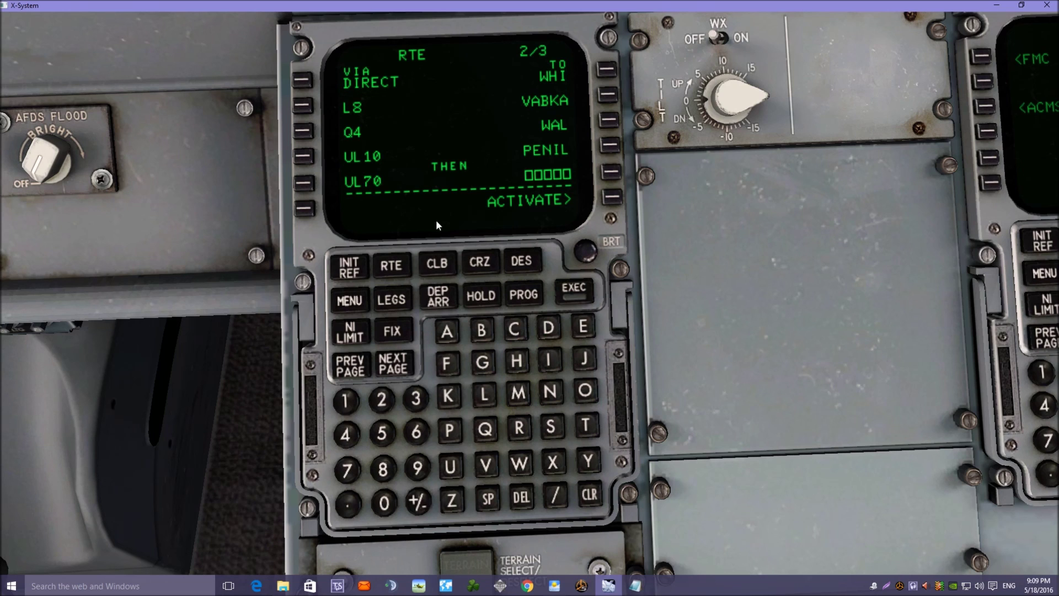
pyautogui.click(483, 331)
pyautogui.click(446, 333)
pyautogui.click(482, 363)
pyautogui.click(551, 426)
pyautogui.click(584, 392)
pyautogui.click(611, 172)
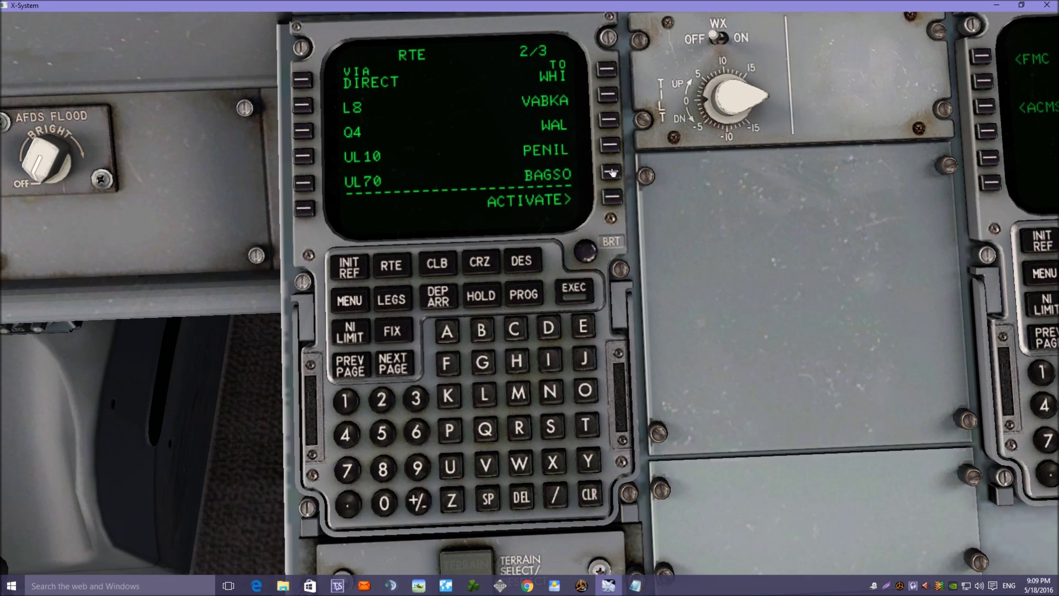
# Review all pages of the route legs from WHI to BAGSO, then return to the first page
pyautogui.click(392, 298)
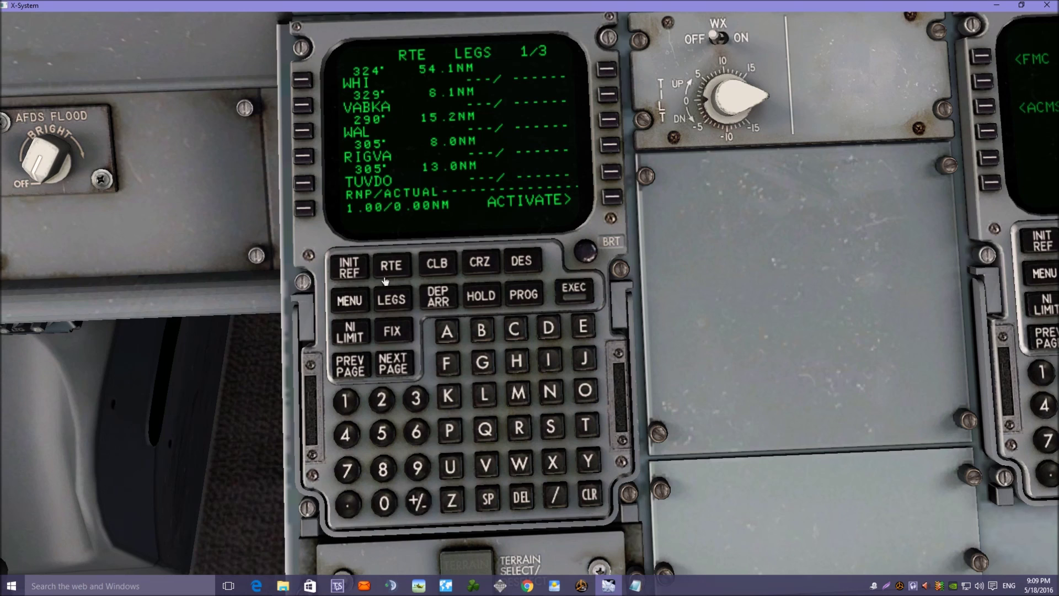
pyautogui.click(400, 362)
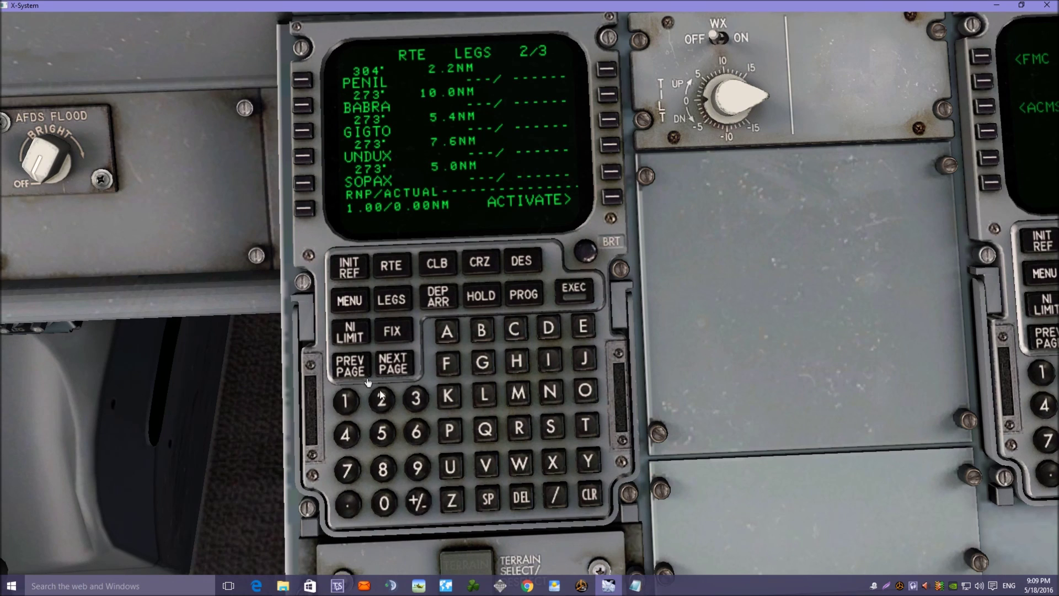
pyautogui.click(391, 368)
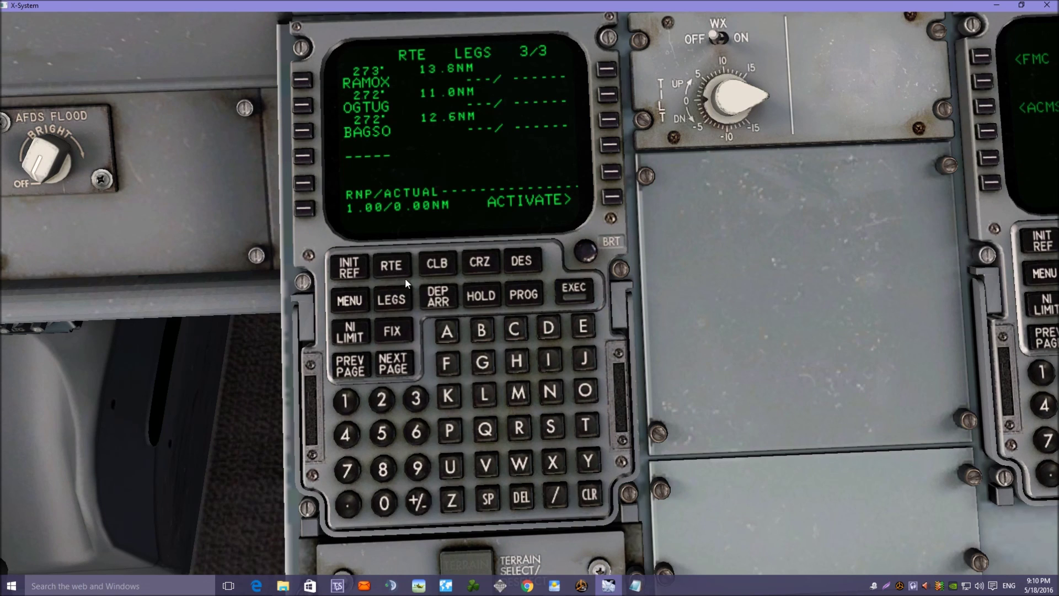
pyautogui.click(343, 367)
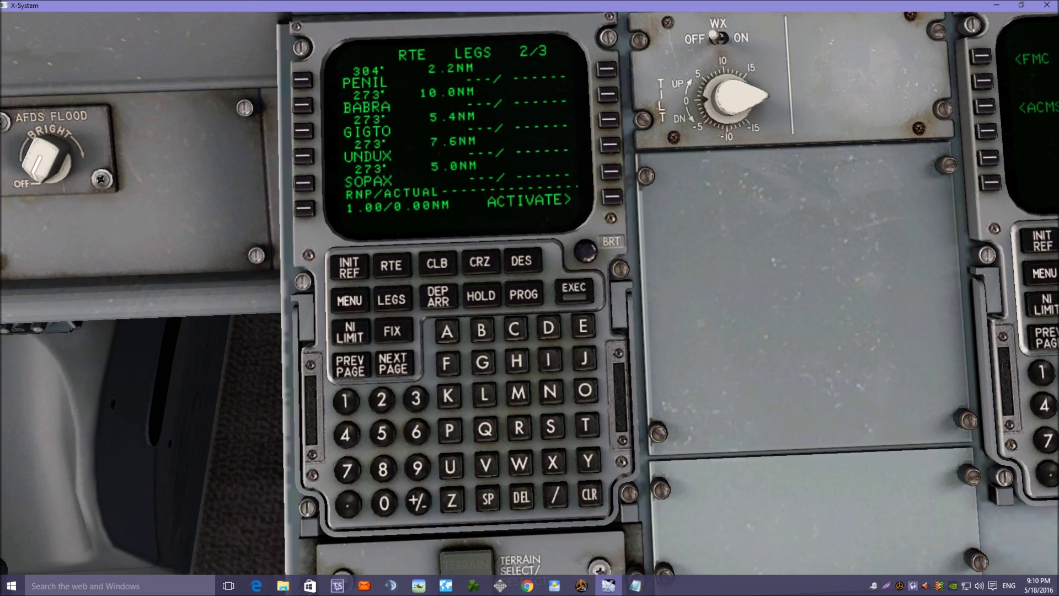
pyautogui.click(343, 366)
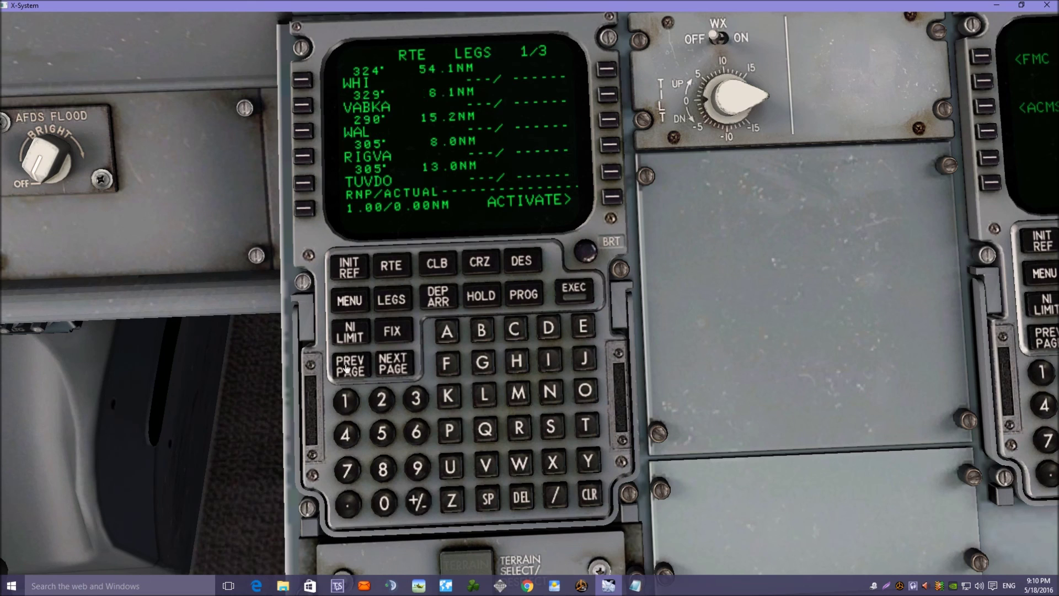
# Select runway 33 and the WHI4D SID for the EGBB departure, then check the legs
pyautogui.click(437, 298)
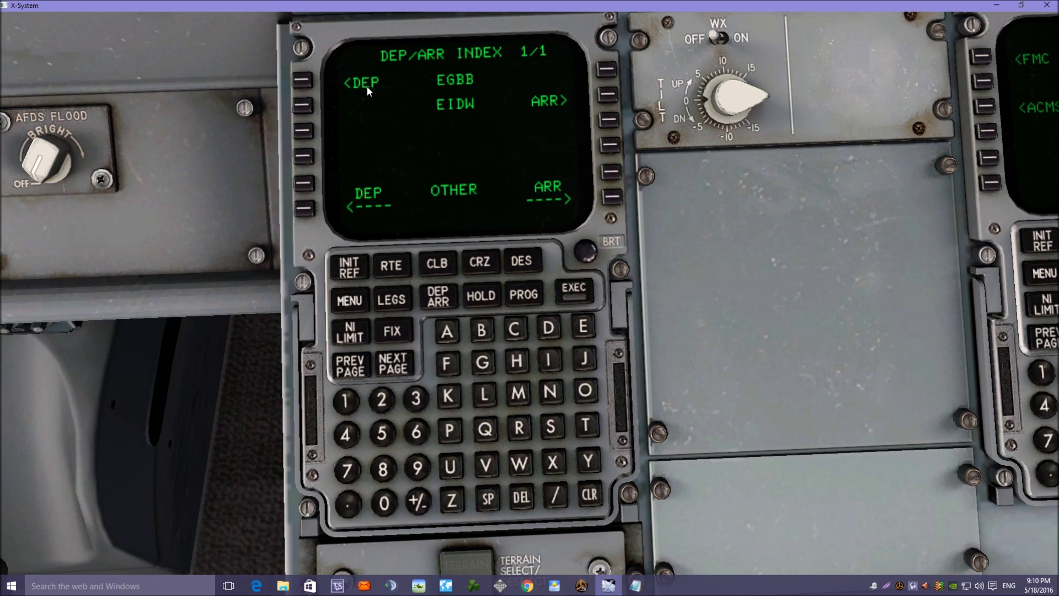
pyautogui.click(306, 82)
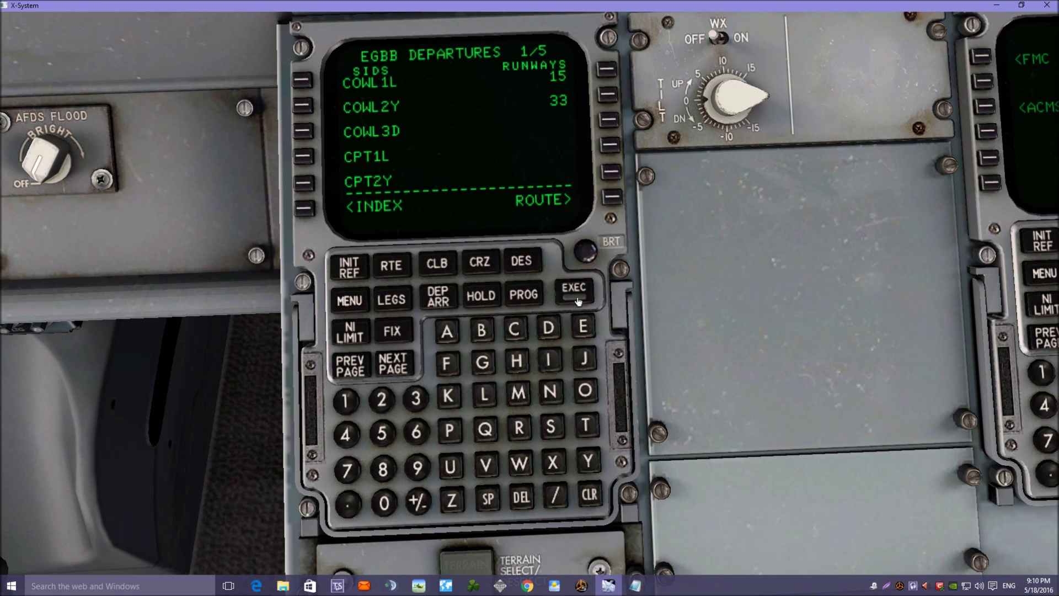
pyautogui.click(607, 95)
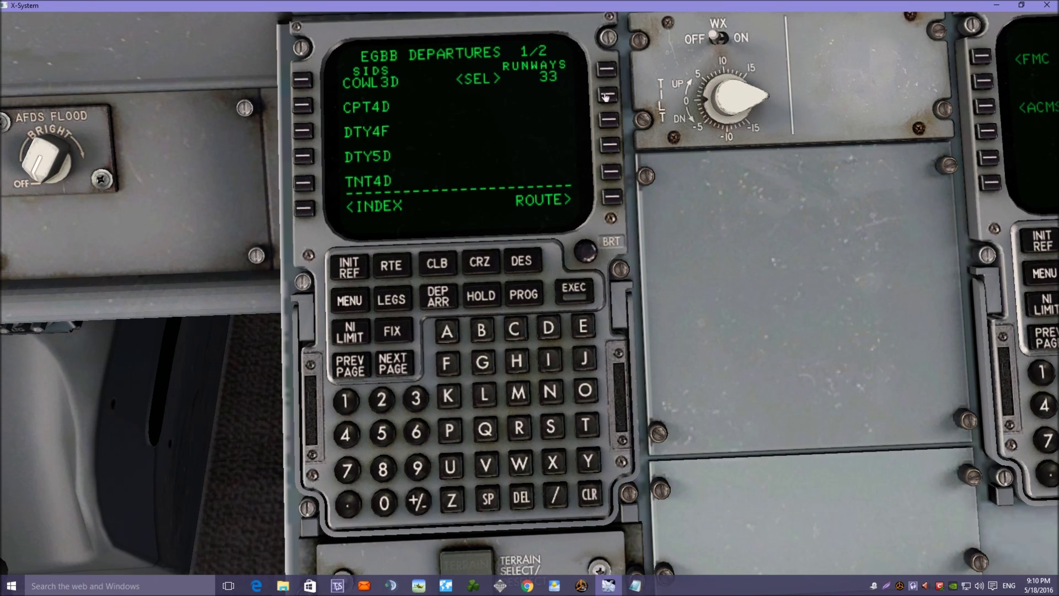
pyautogui.click(401, 366)
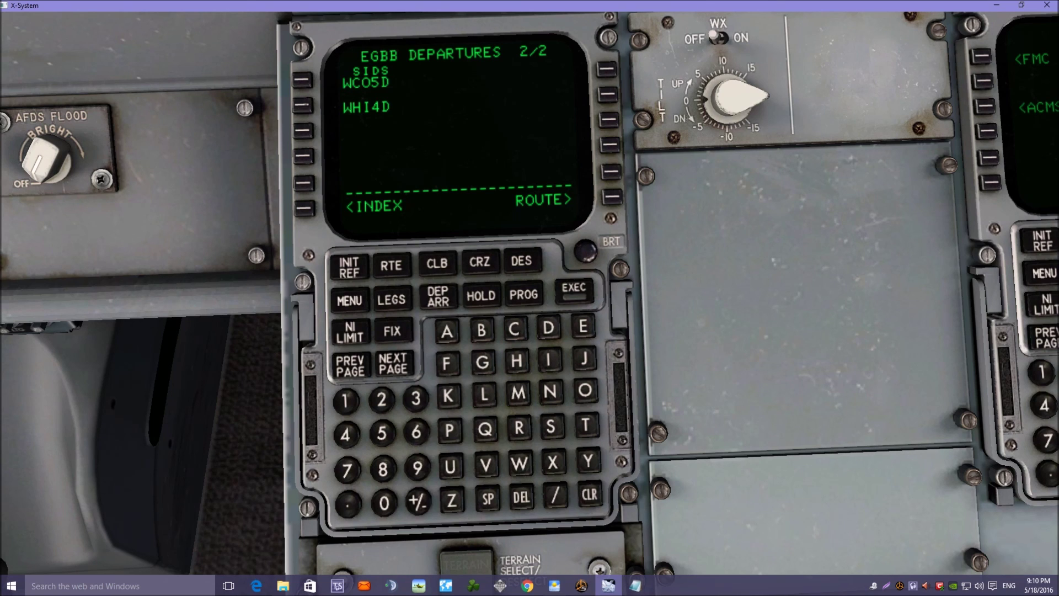
pyautogui.click(305, 106)
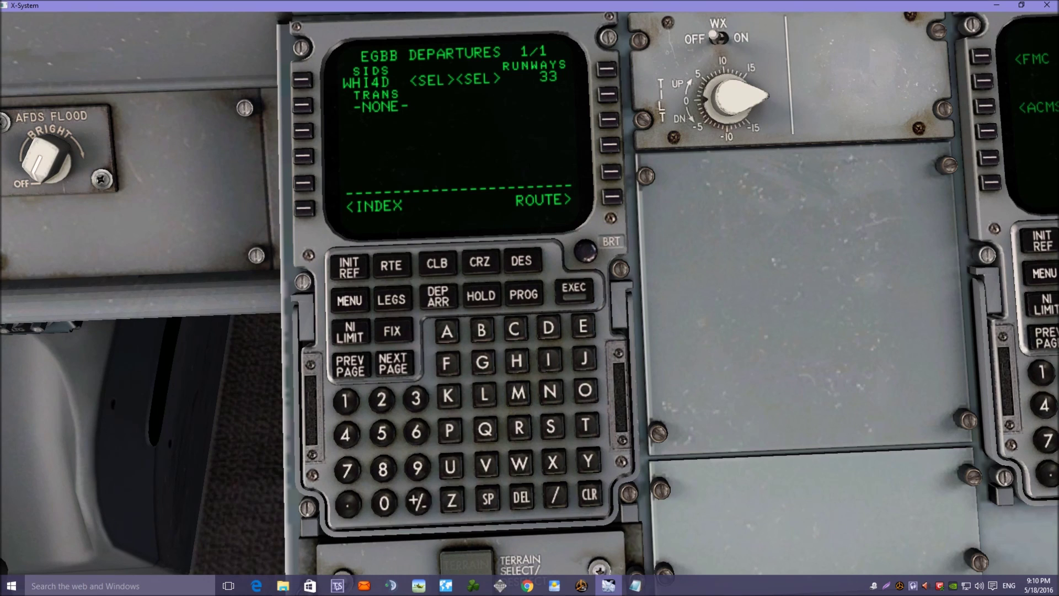
pyautogui.click(394, 300)
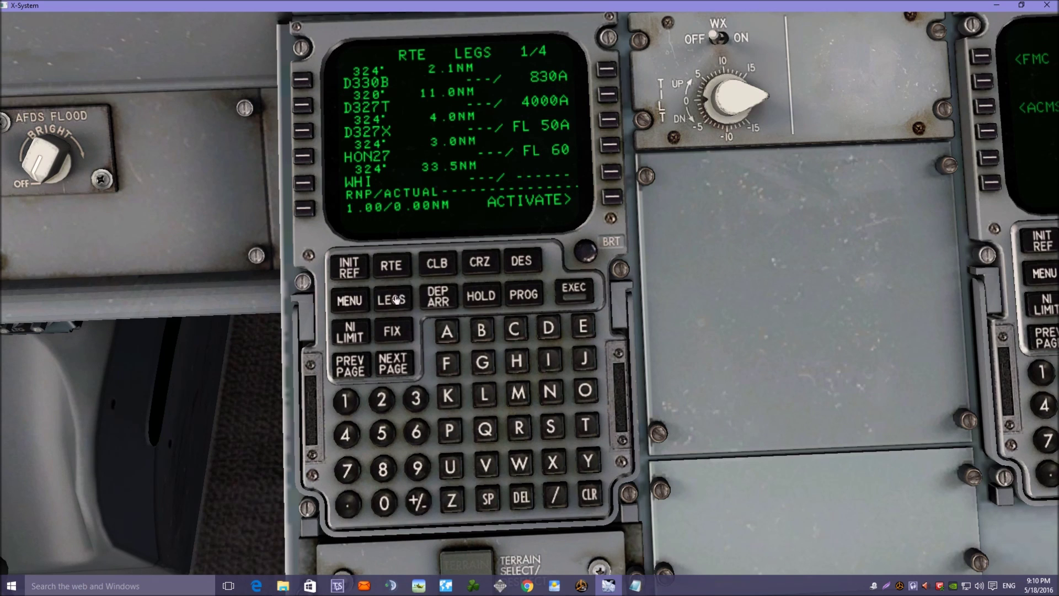
# Select the ILS28 approach and the BAGS1X STAR for the EIDW arrival
pyautogui.click(440, 296)
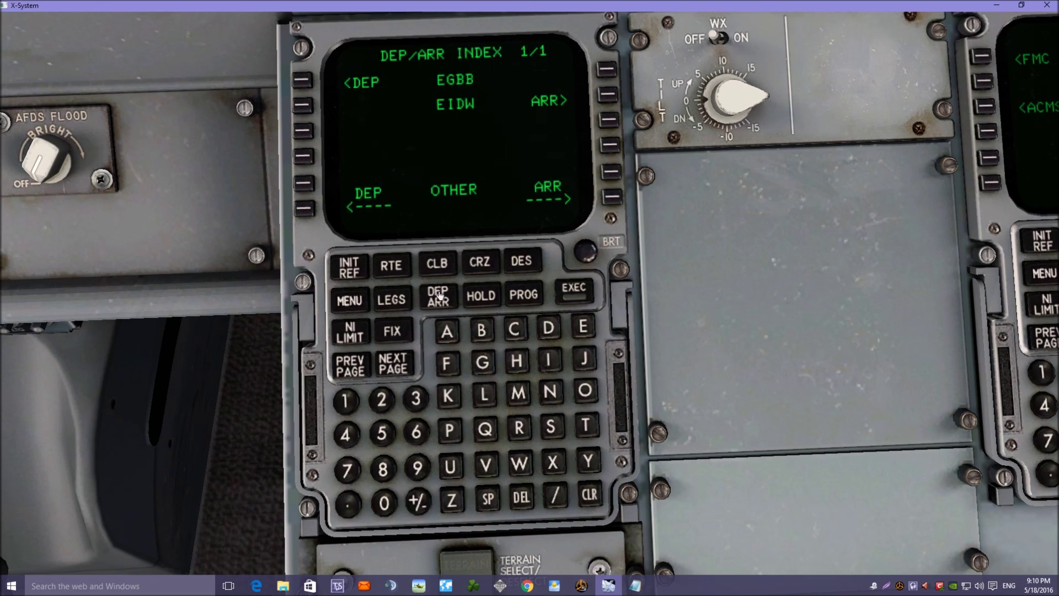
pyautogui.click(609, 94)
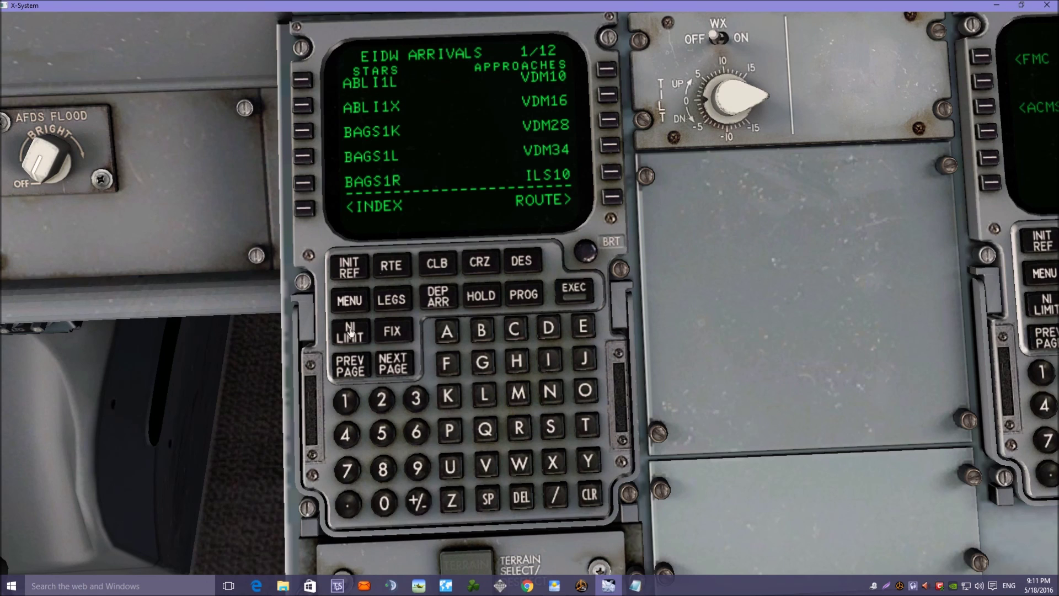
pyautogui.click(391, 362)
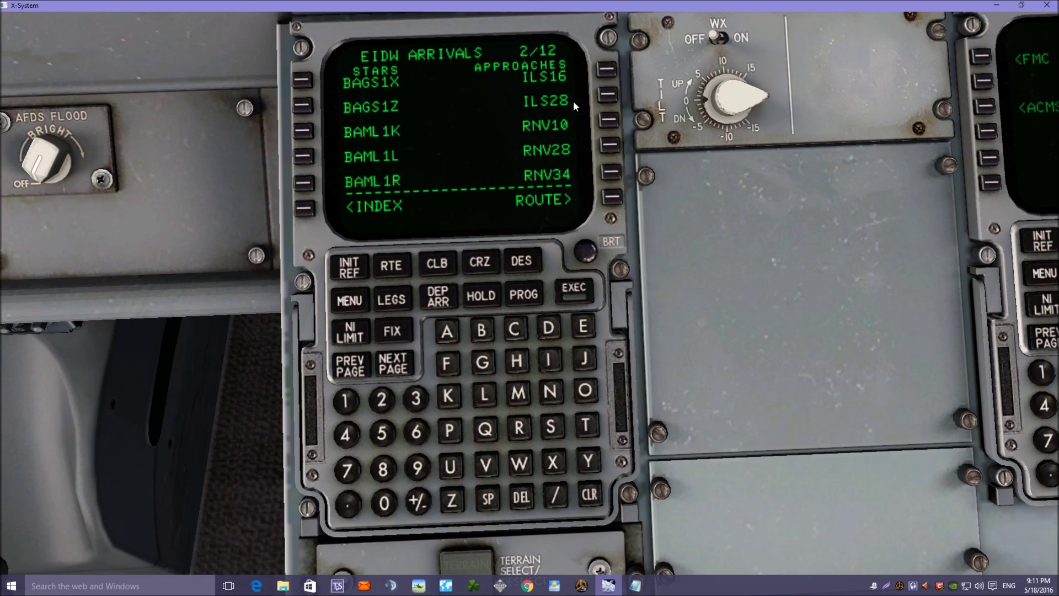
pyautogui.click(608, 95)
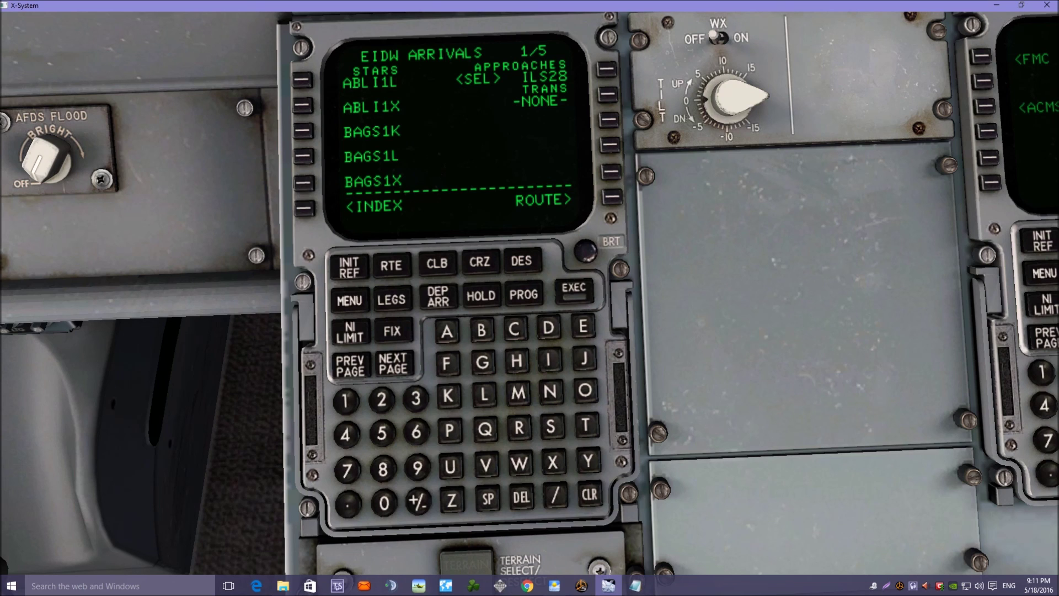
pyautogui.click(305, 186)
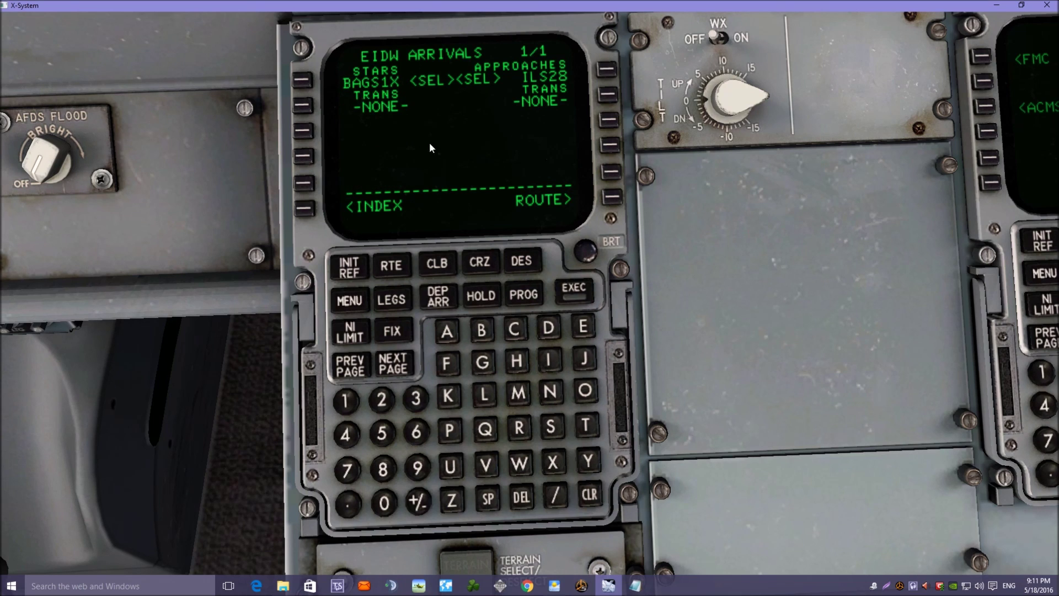
# Review the route legs from D330B through the EIDW arrival to RISAP, then return to the first legs page
pyautogui.click(393, 300)
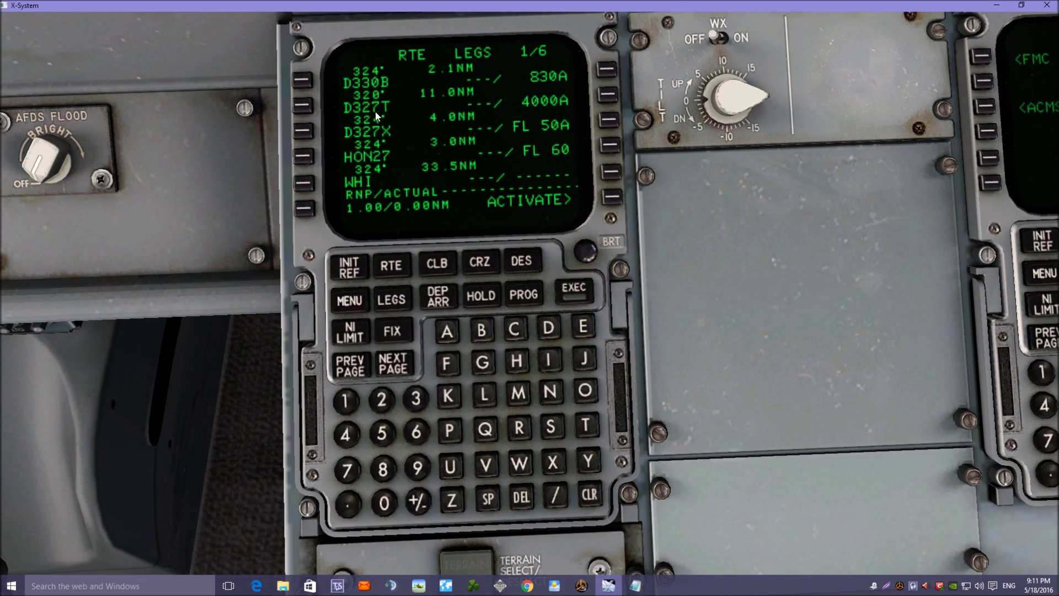
pyautogui.click(400, 368)
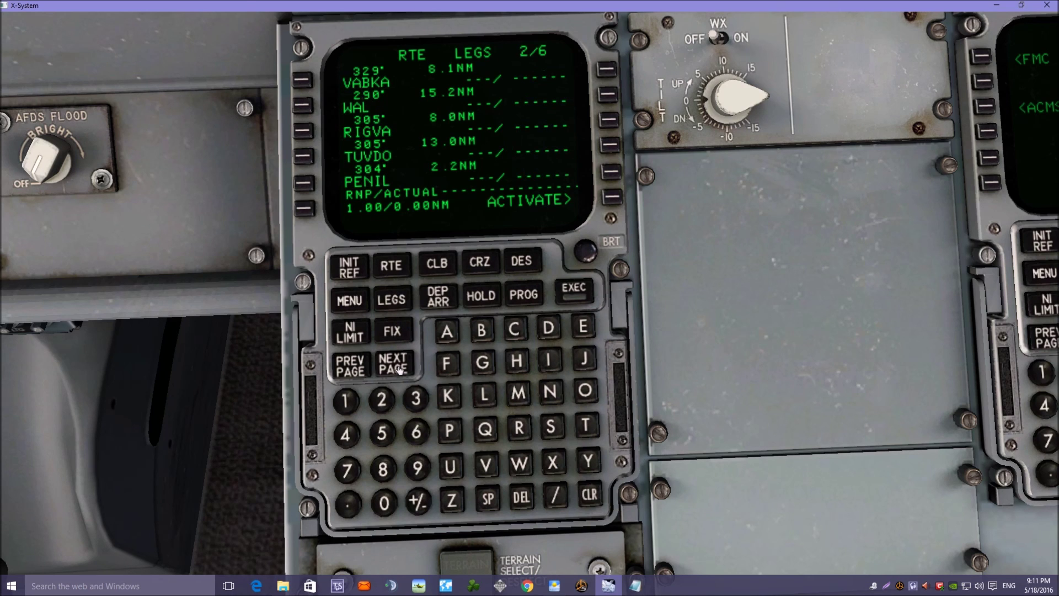
pyautogui.click(399, 369)
pyautogui.click(399, 369)
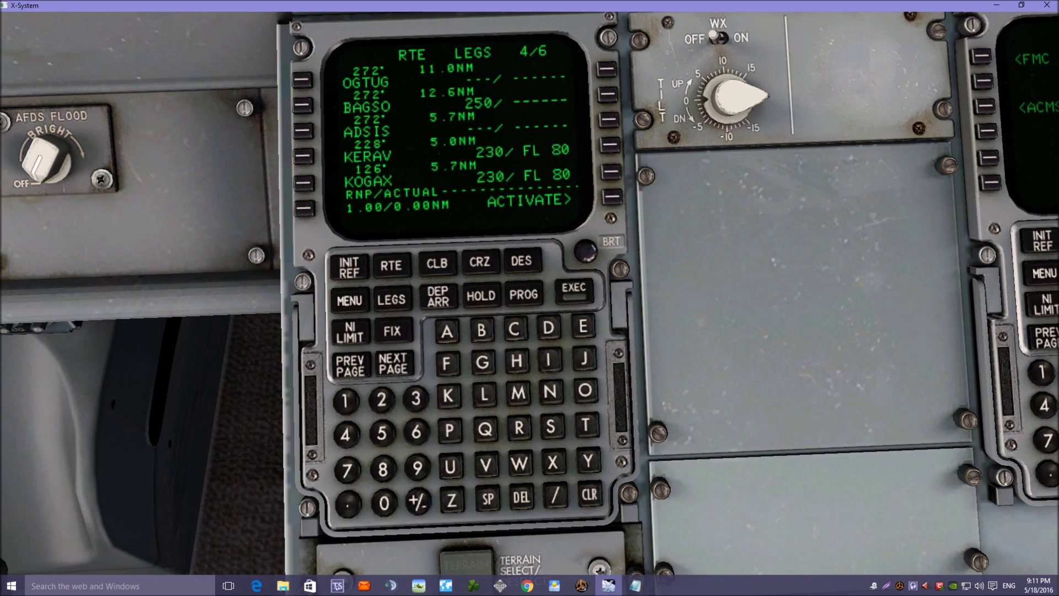
pyautogui.click(400, 369)
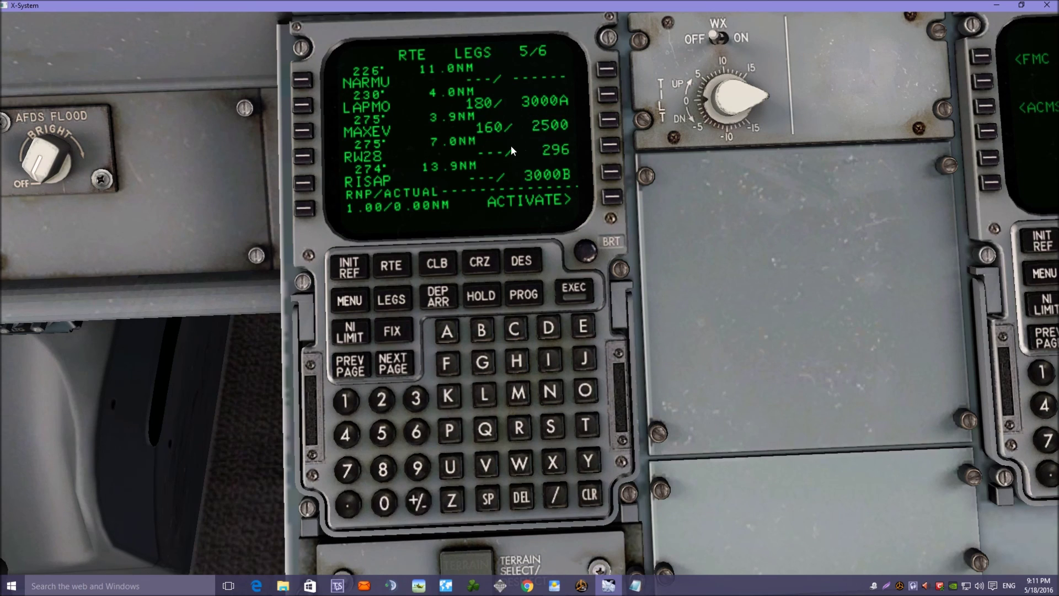
pyautogui.click(393, 301)
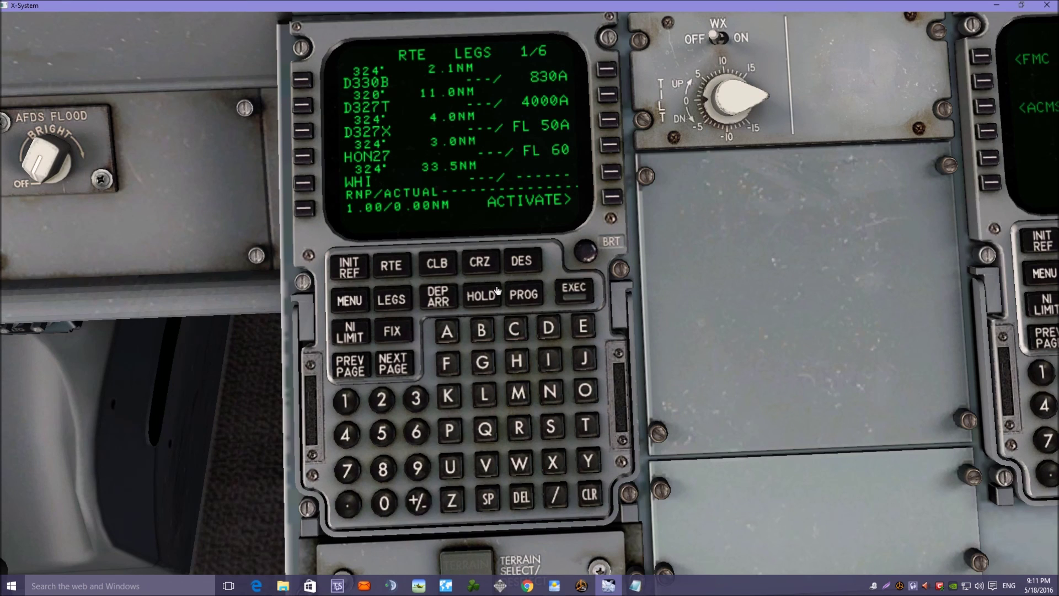
# Check the load sheet in Ground Services, then enter a zero fuel weight of 88.2 in the performance initialization data
pyautogui.click(346, 273)
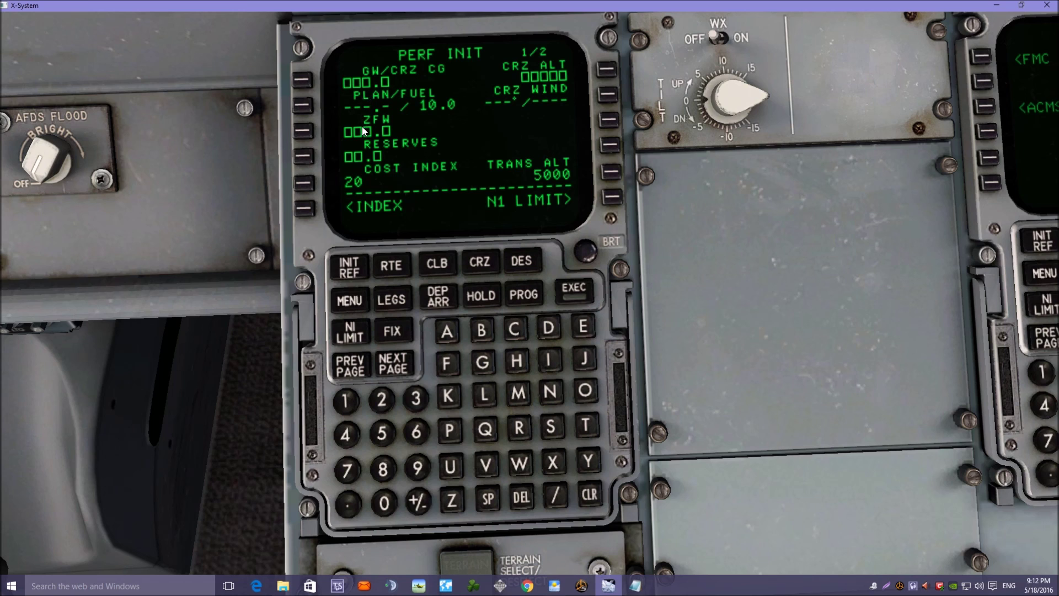
pyautogui.moveTo(11, 209)
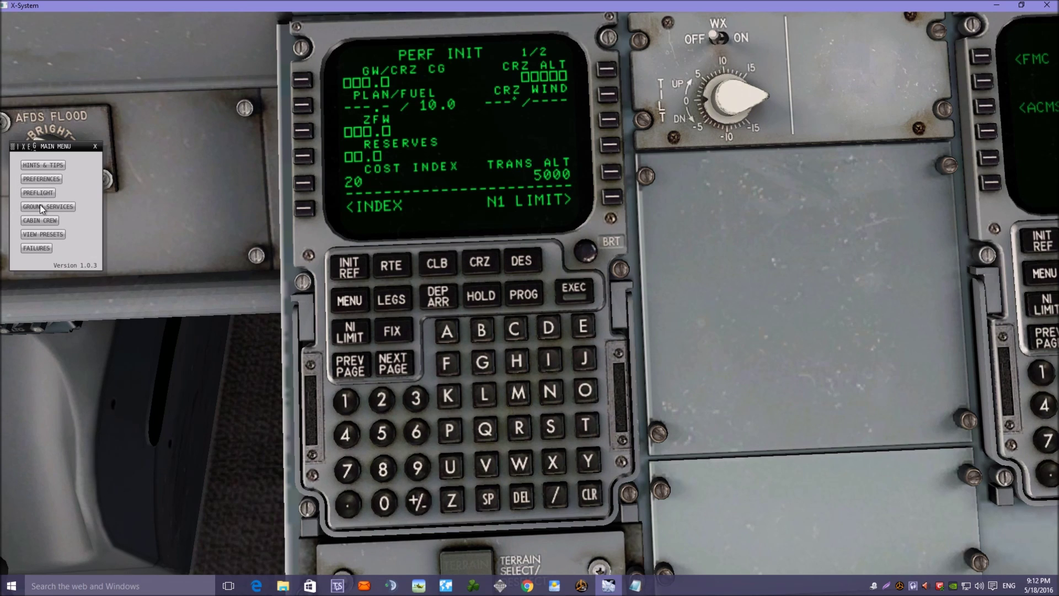
pyautogui.click(32, 206)
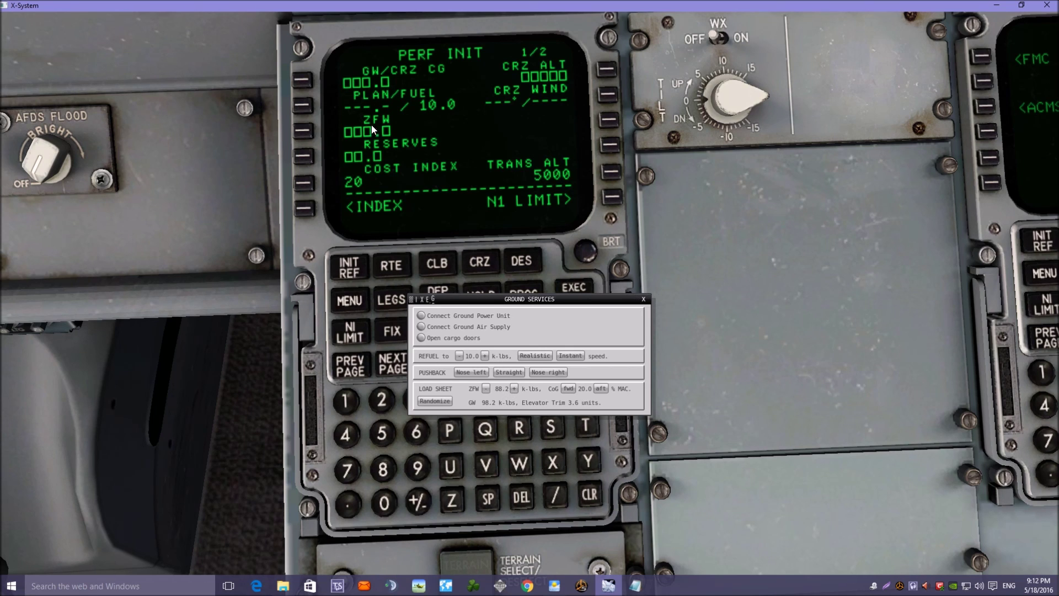
pyautogui.click(643, 299)
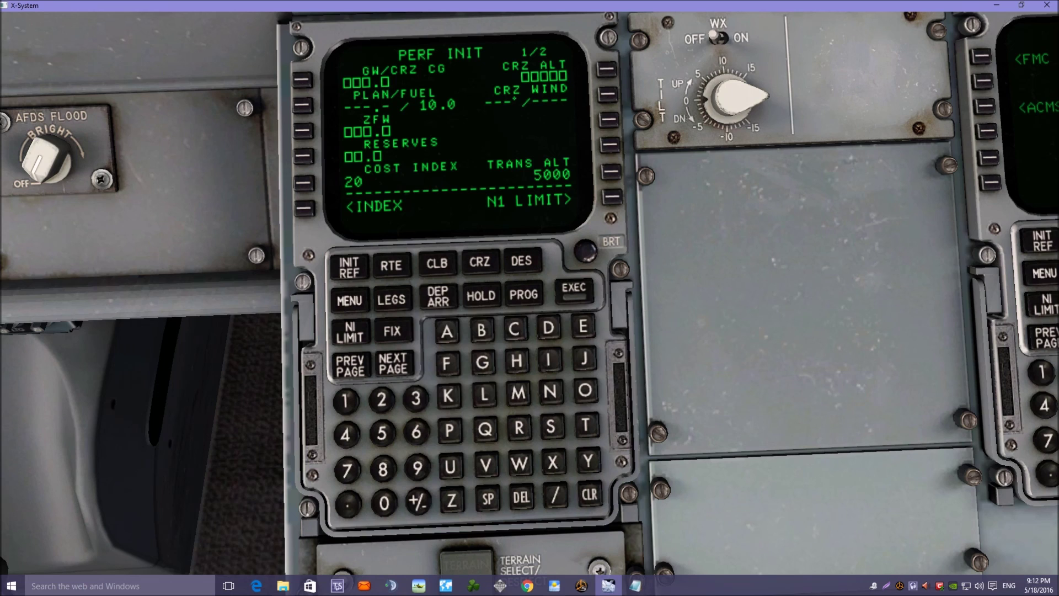
pyautogui.click(382, 469)
pyautogui.click(382, 468)
pyautogui.click(348, 502)
pyautogui.click(382, 399)
pyautogui.click(303, 130)
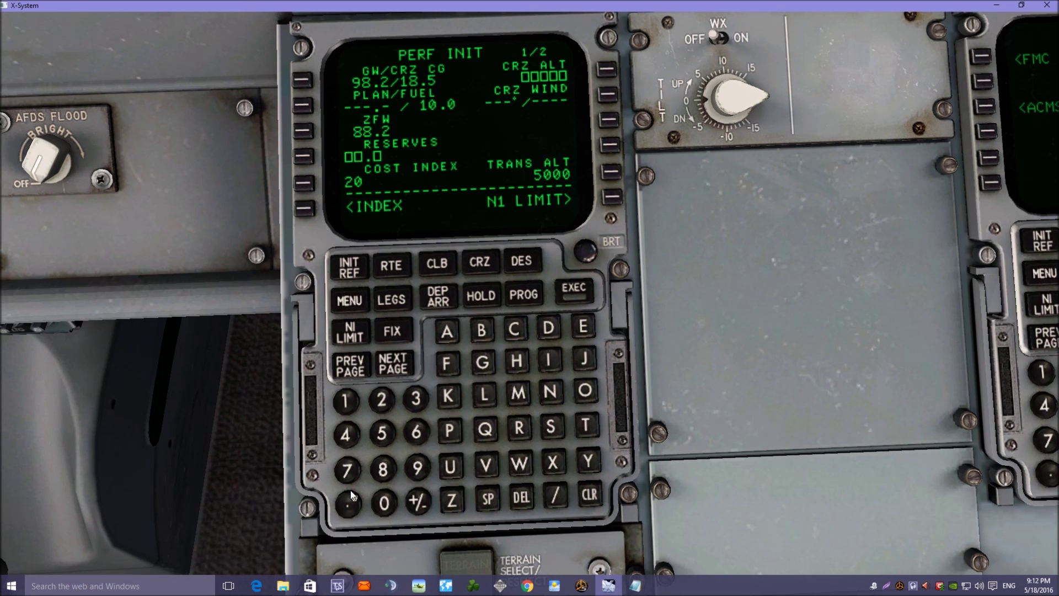
# Set the fuel reserves to 1.5 and the cost index to 80
pyautogui.click(345, 399)
pyautogui.click(349, 503)
pyautogui.click(382, 433)
pyautogui.click(303, 157)
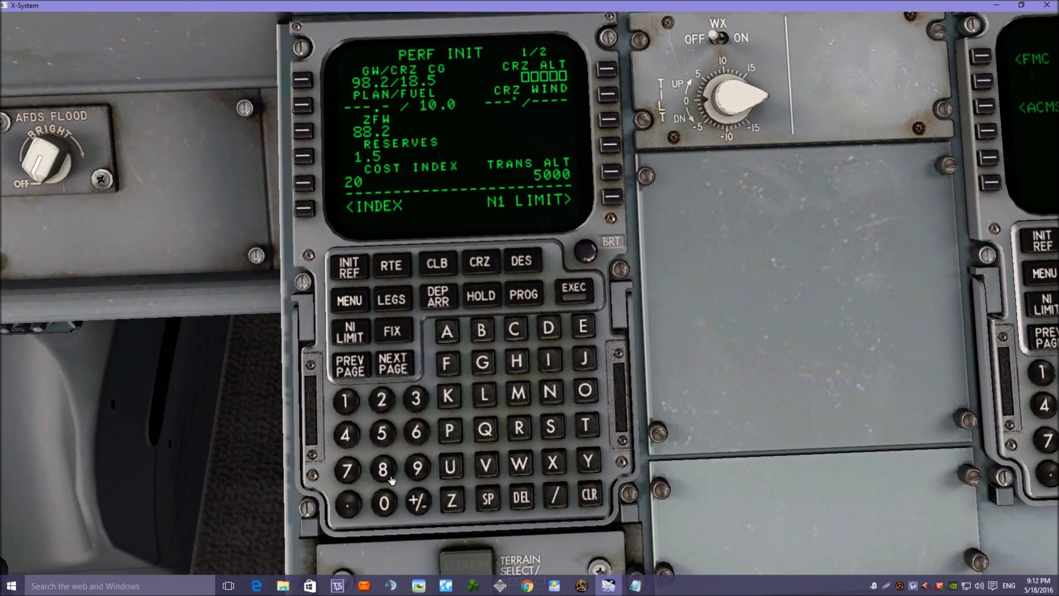
pyautogui.click(383, 470)
pyautogui.click(384, 503)
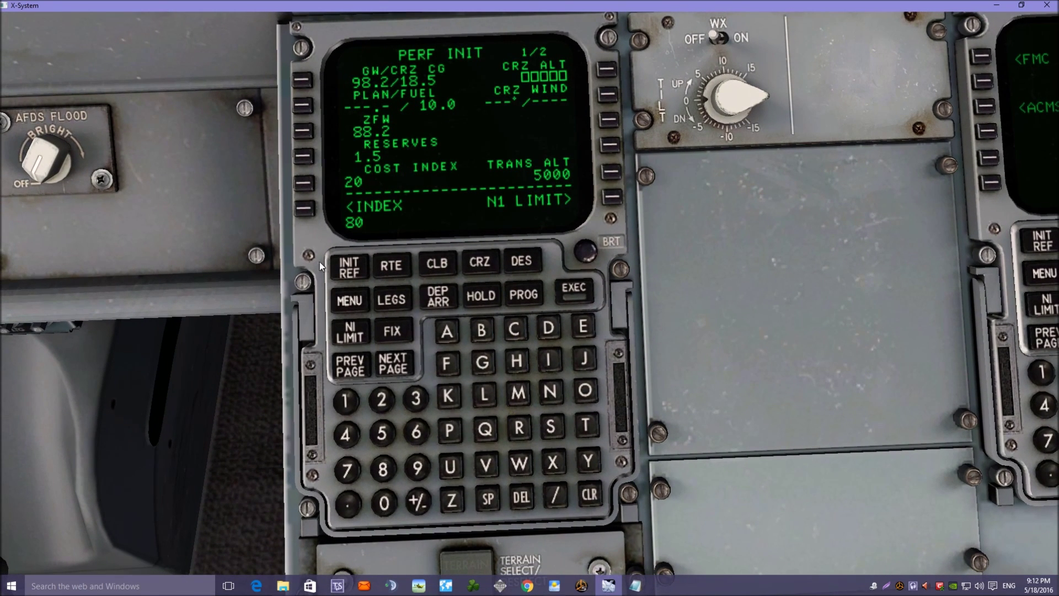
pyautogui.click(303, 184)
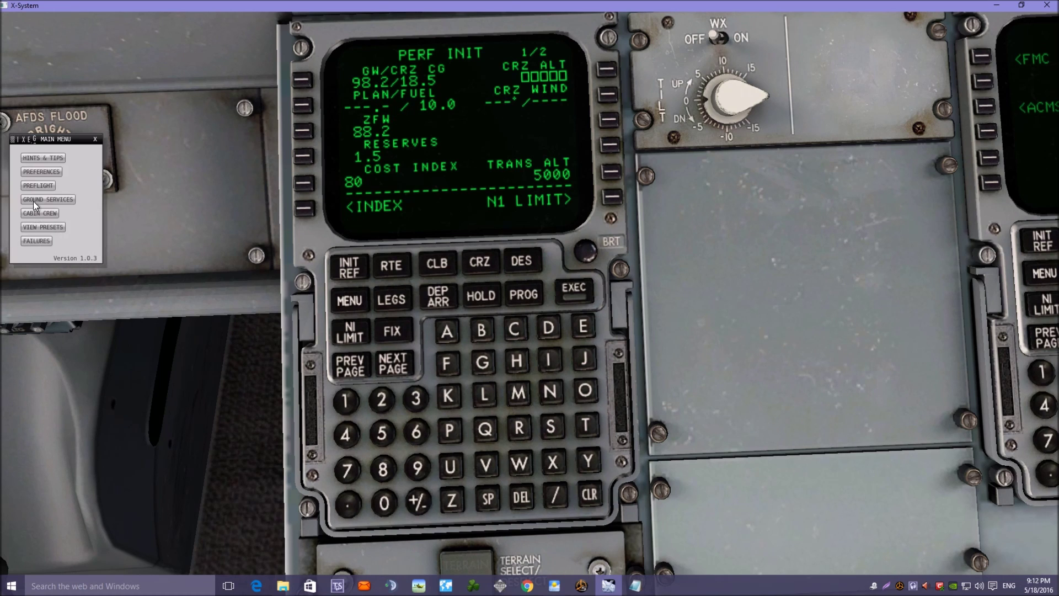
# Check the fuel load in Ground Services and enter a planned fuel of 10.0 in the performance data
pyautogui.click(34, 200)
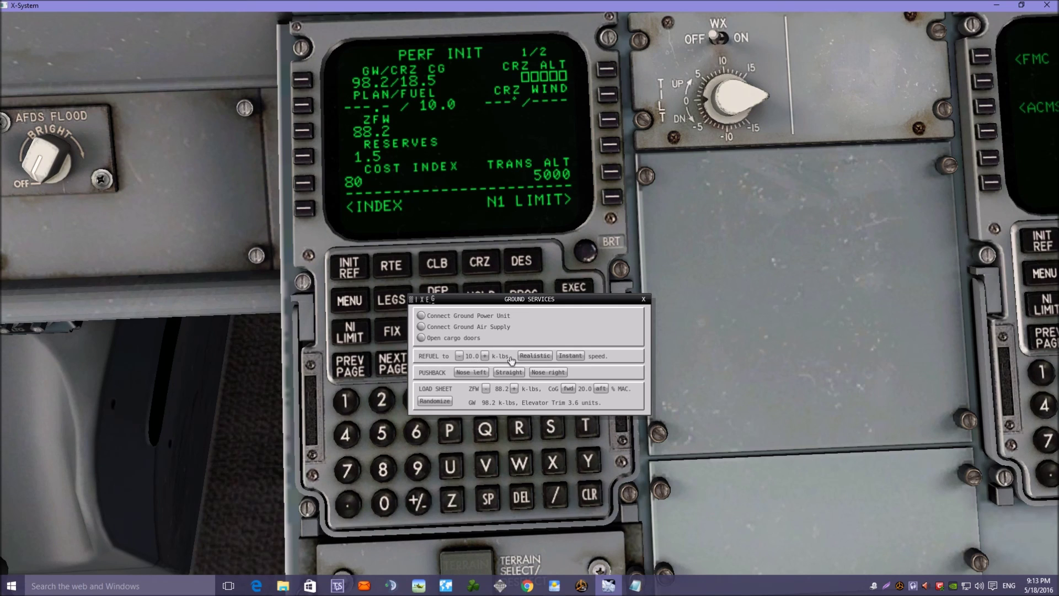
pyautogui.click(643, 299)
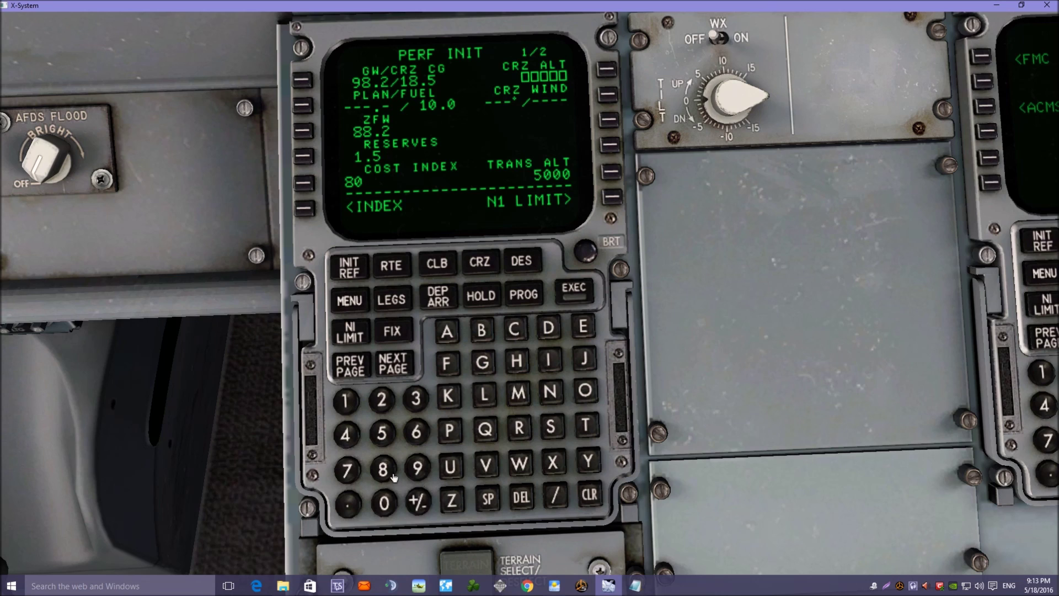
pyautogui.click(346, 408)
pyautogui.click(384, 502)
pyautogui.click(302, 105)
# Set the cruise altitude to FL210 in the performance initialization data
pyautogui.click(382, 401)
pyautogui.click(345, 402)
pyautogui.click(385, 502)
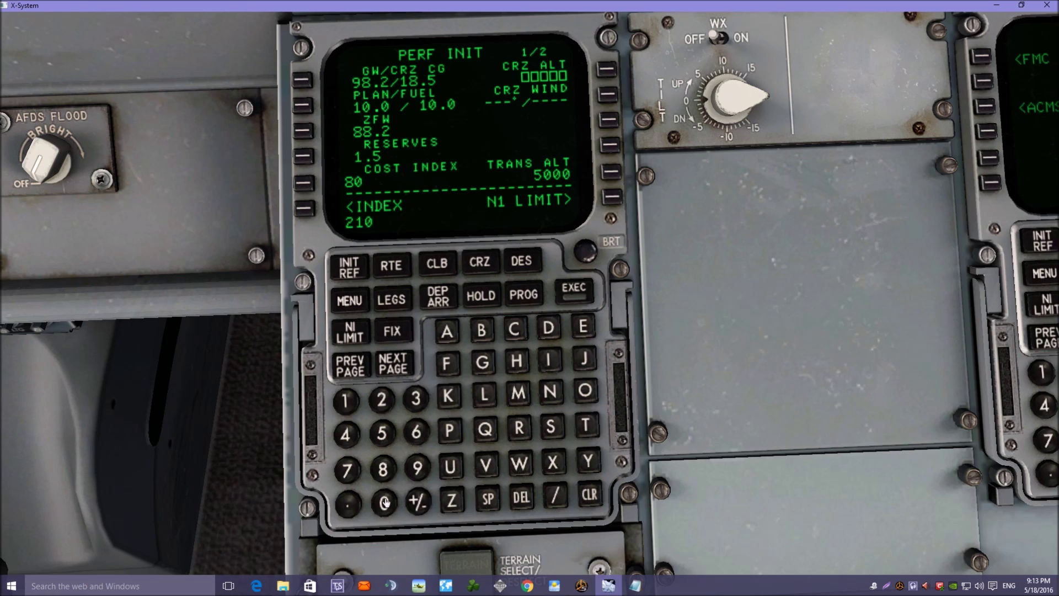
pyautogui.click(601, 70)
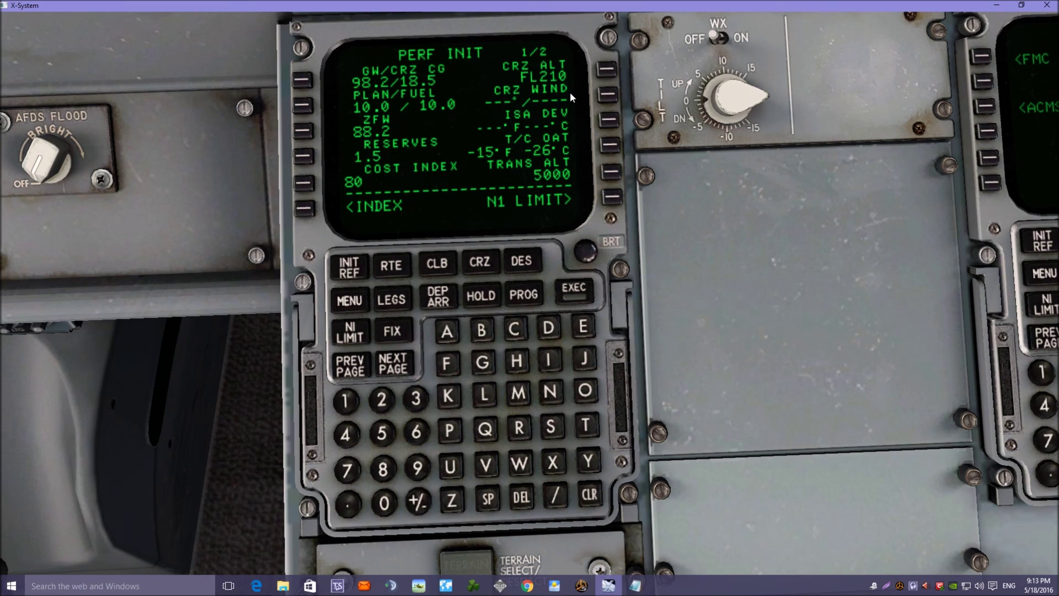
# Set the cruise wind to 149°/17 in the performance initialization data
pyautogui.click(346, 400)
pyautogui.click(345, 434)
pyautogui.click(418, 468)
pyautogui.click(555, 495)
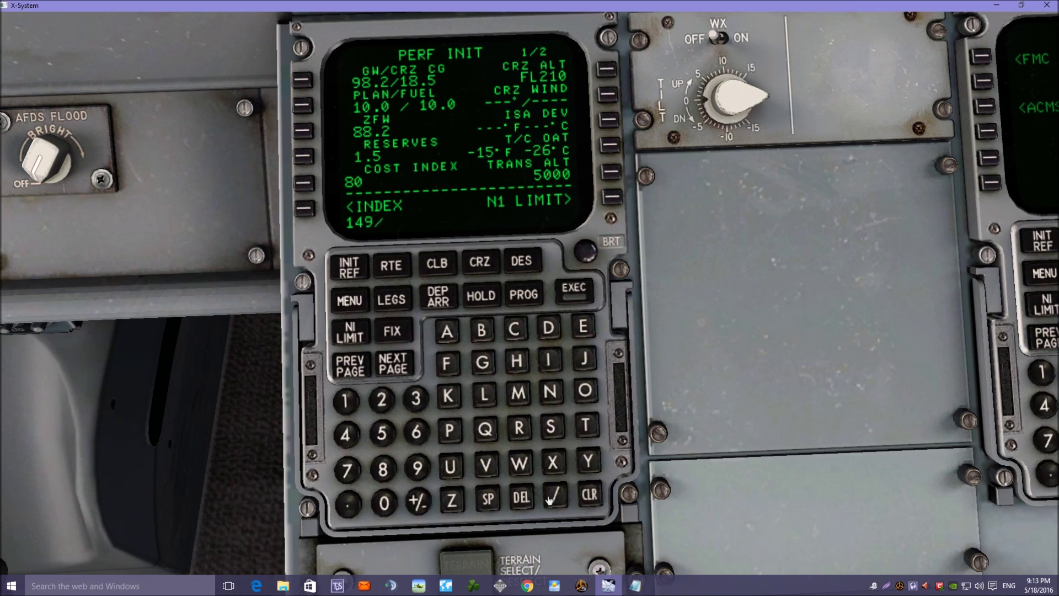
pyautogui.click(353, 401)
pyautogui.click(347, 469)
pyautogui.click(607, 97)
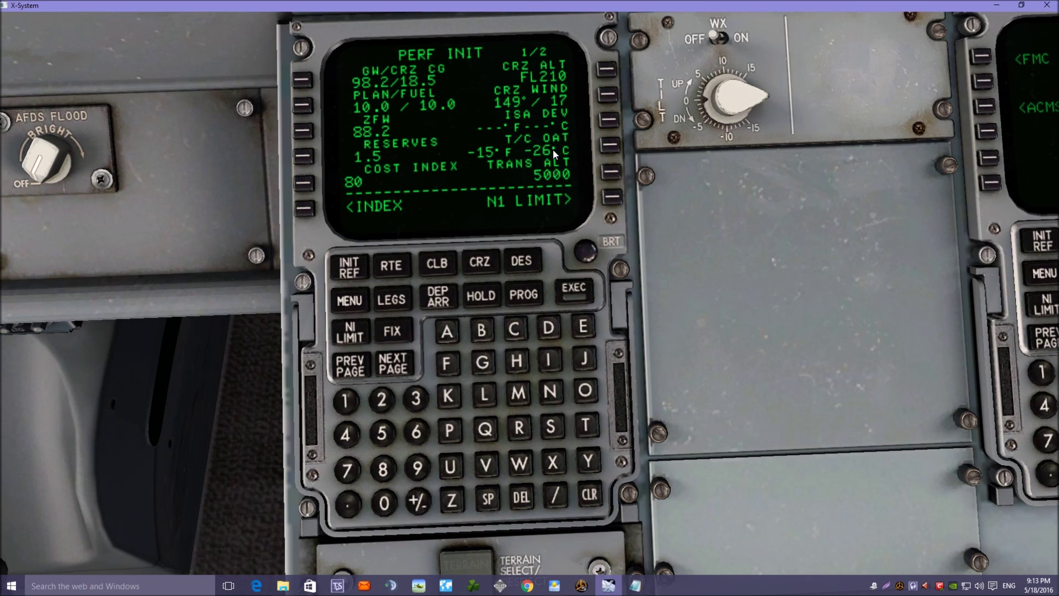
# Proceed through N1 Limit to the takeoff reference data and, for flaps 5, accept V1 119, VR 121 and V2 132
pyautogui.click(613, 200)
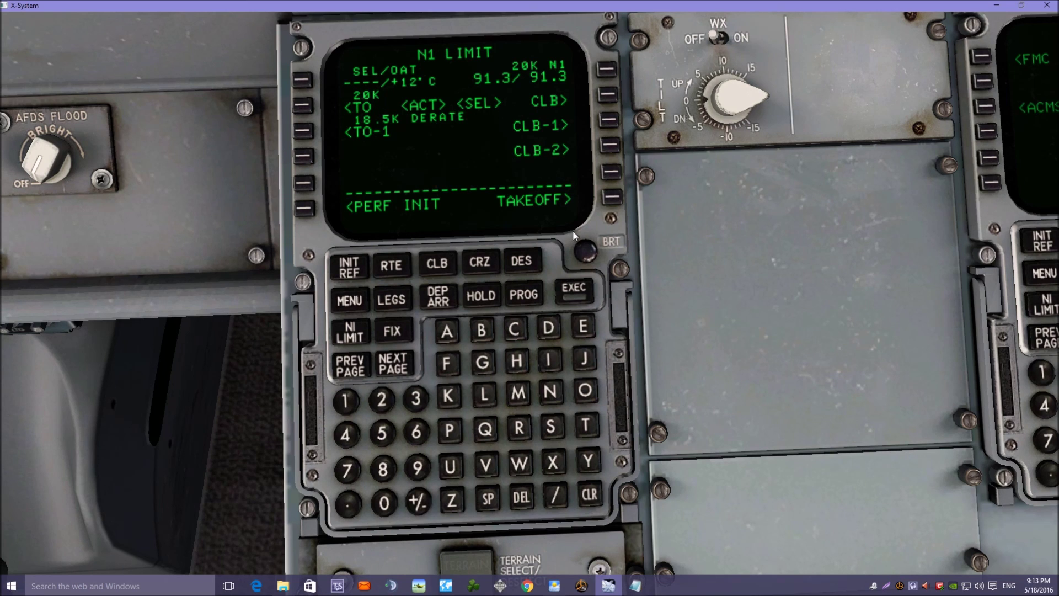
pyautogui.click(610, 196)
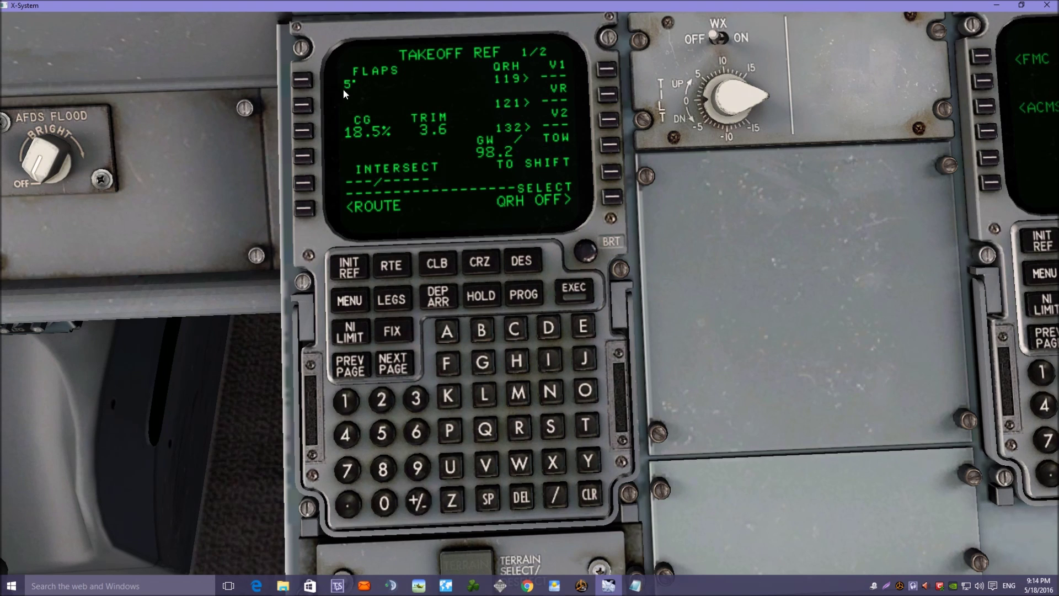
pyautogui.click(304, 81)
pyautogui.click(304, 81)
pyautogui.click(607, 71)
pyautogui.click(607, 96)
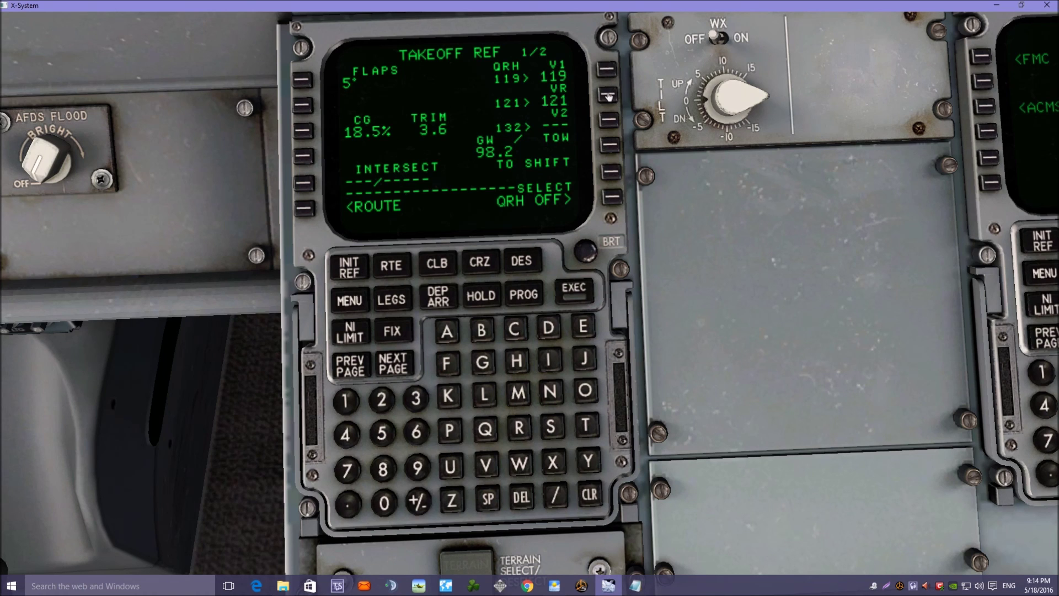
pyautogui.click(614, 122)
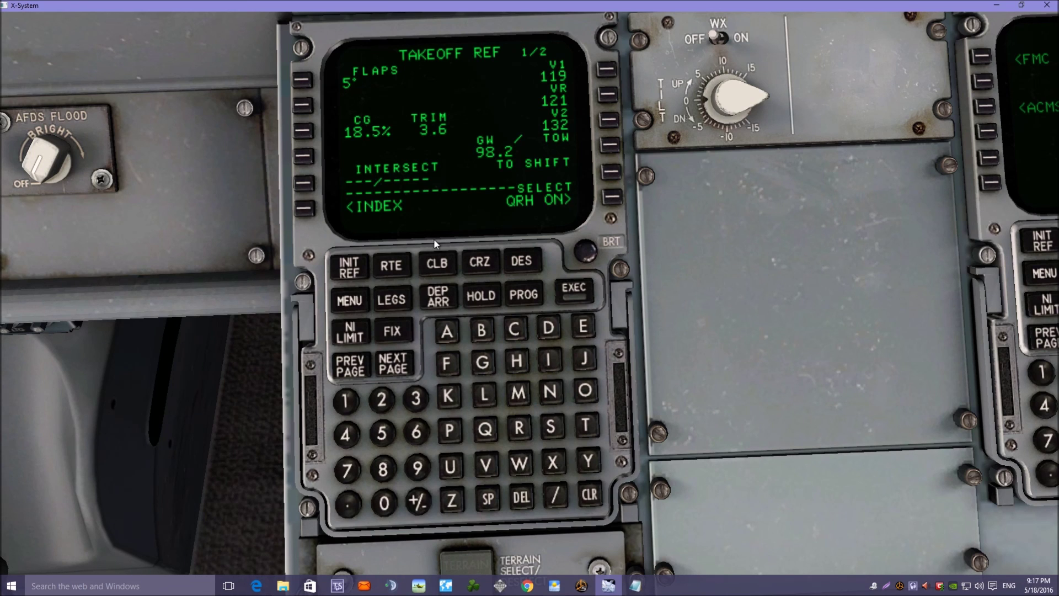
# Review the speeds and altitudes on all pages of the active route legs, ending on page 5 with the runway 28 approach
pyautogui.click(390, 305)
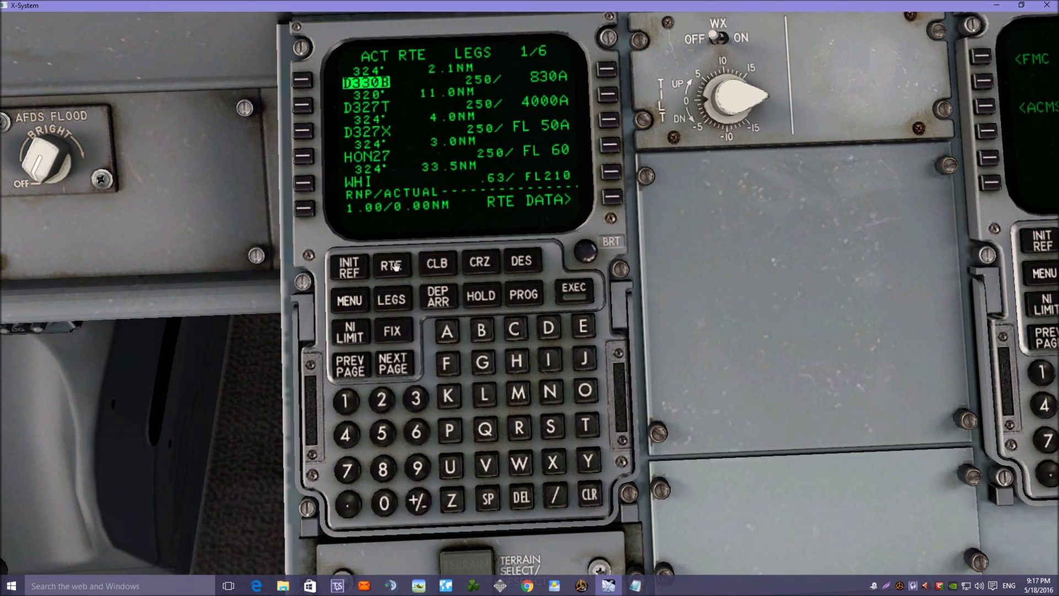
pyautogui.click(392, 360)
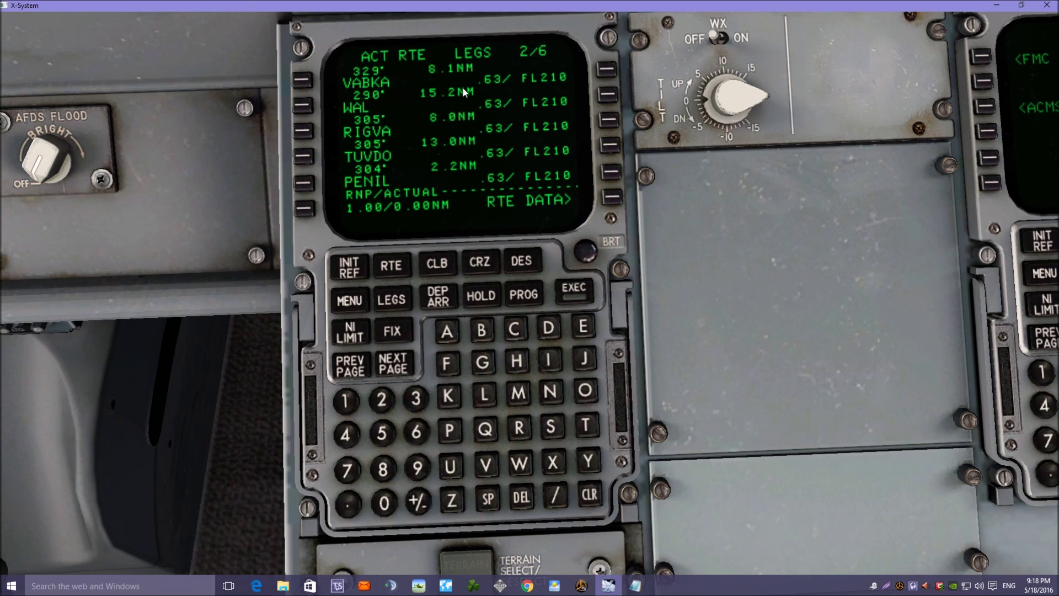
pyautogui.click(395, 360)
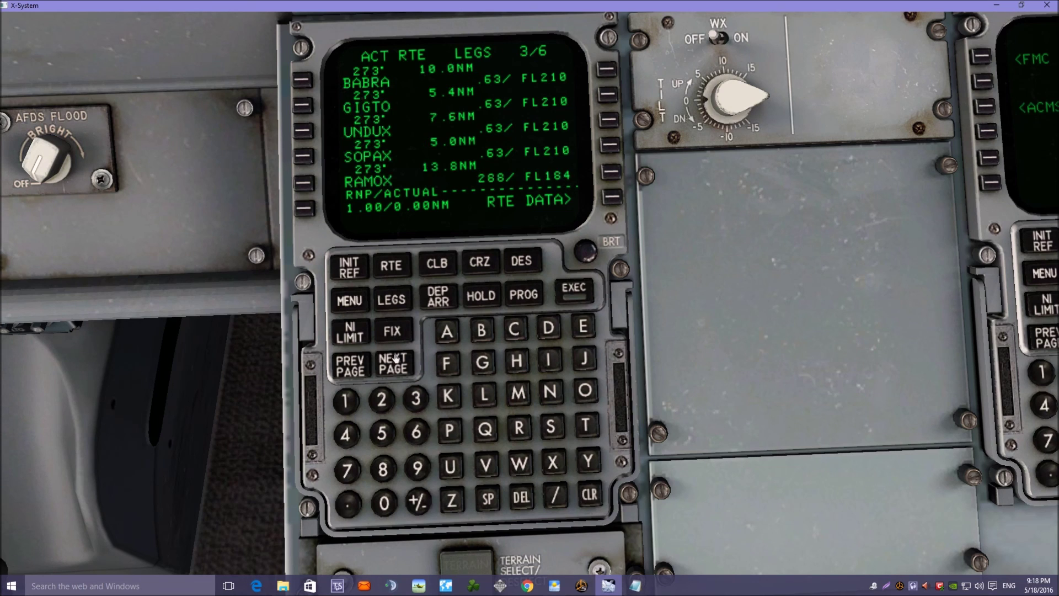
pyautogui.click(395, 359)
pyautogui.click(395, 359)
pyautogui.click(395, 360)
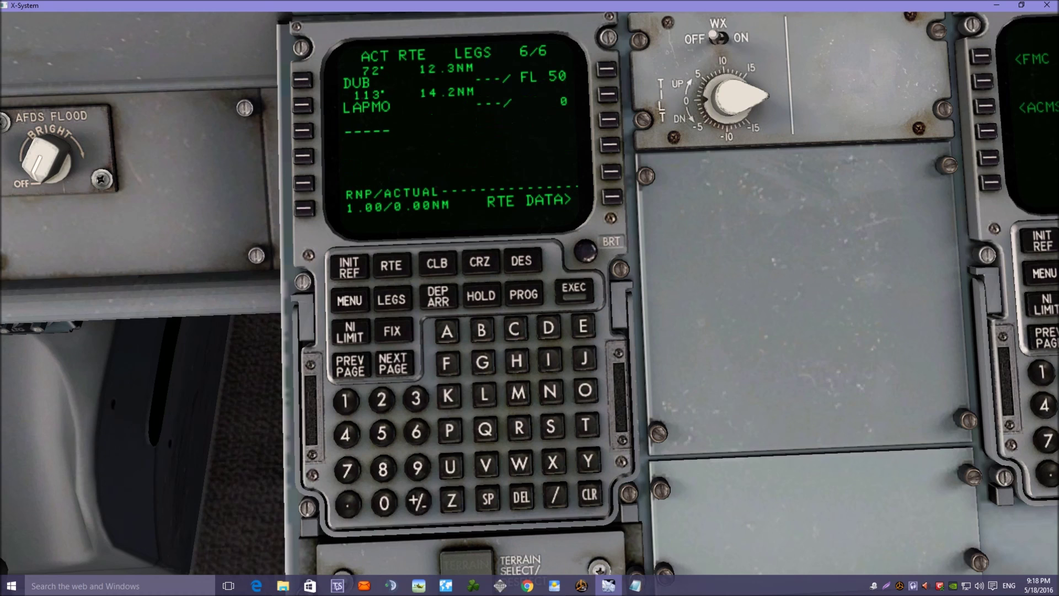
pyautogui.click(351, 366)
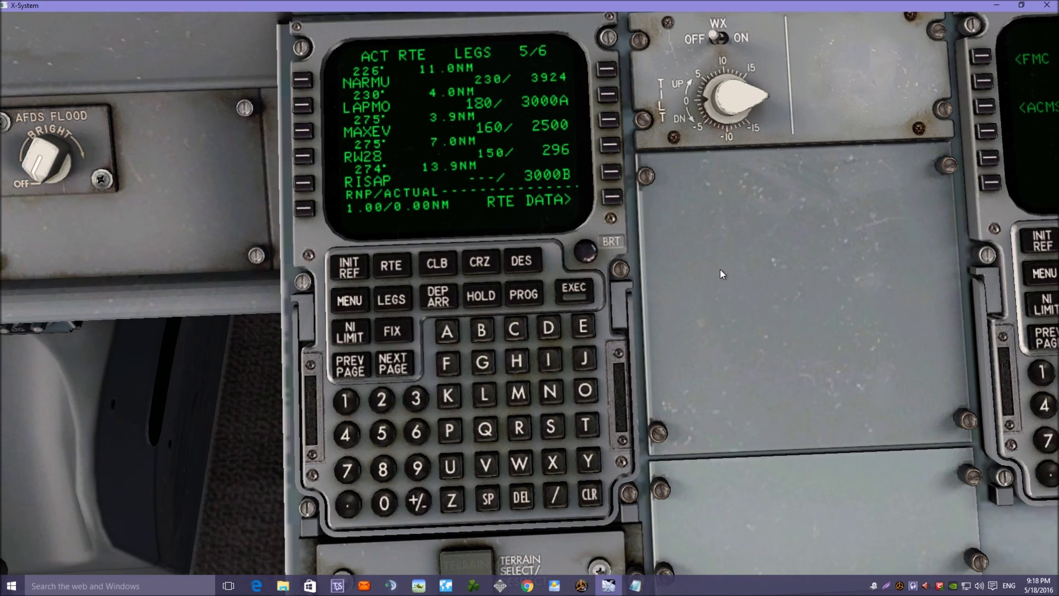
# Switch the captain's navigation display from centered map to PLAN mode using the EFIS mode selector on the pedestal
pyautogui.press('KP_8')
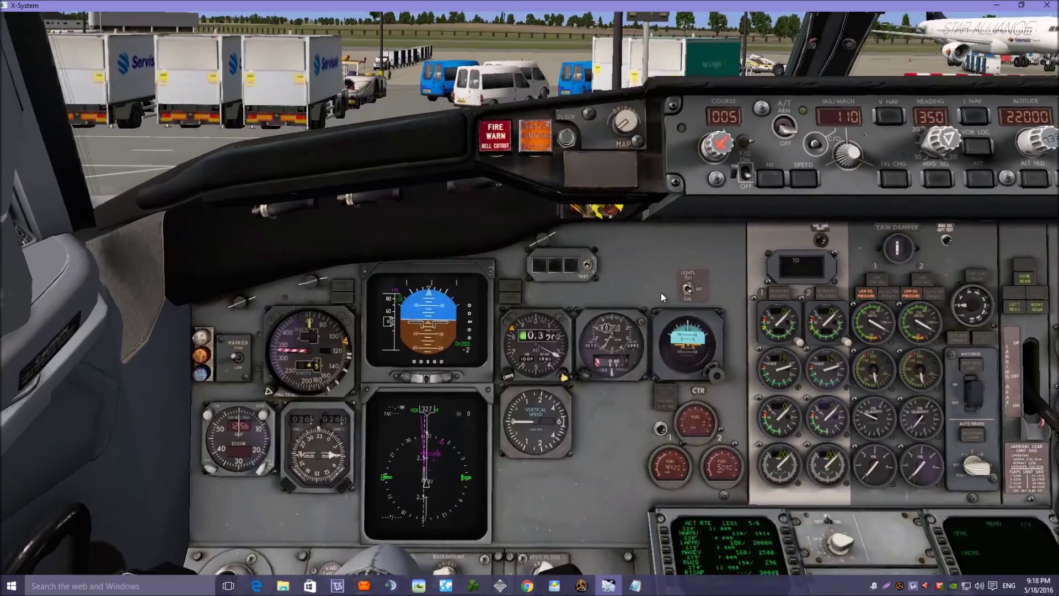
pyautogui.press('KP_2')
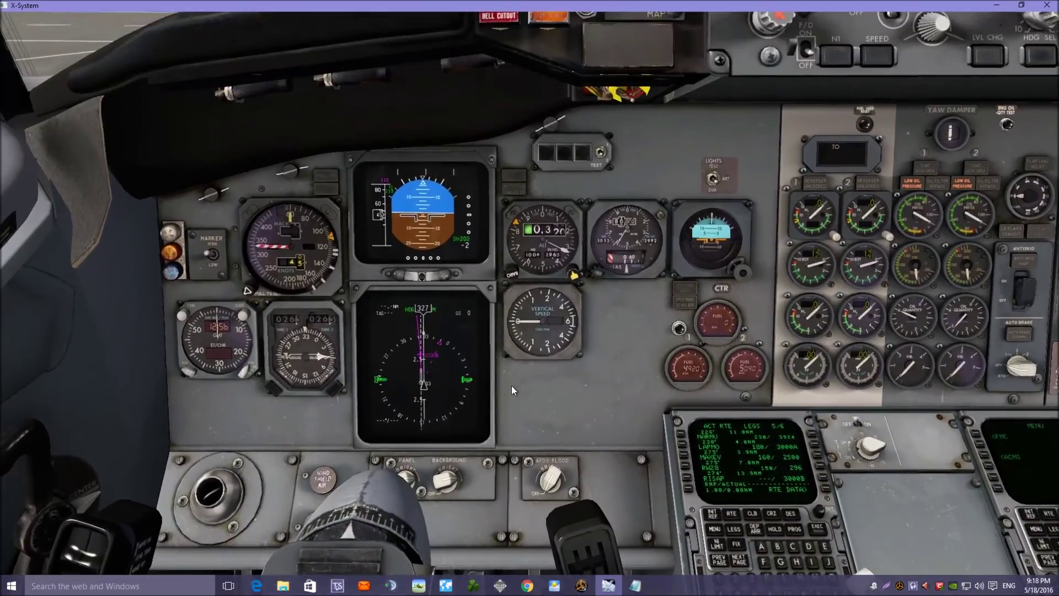
pyautogui.press('KP_2')
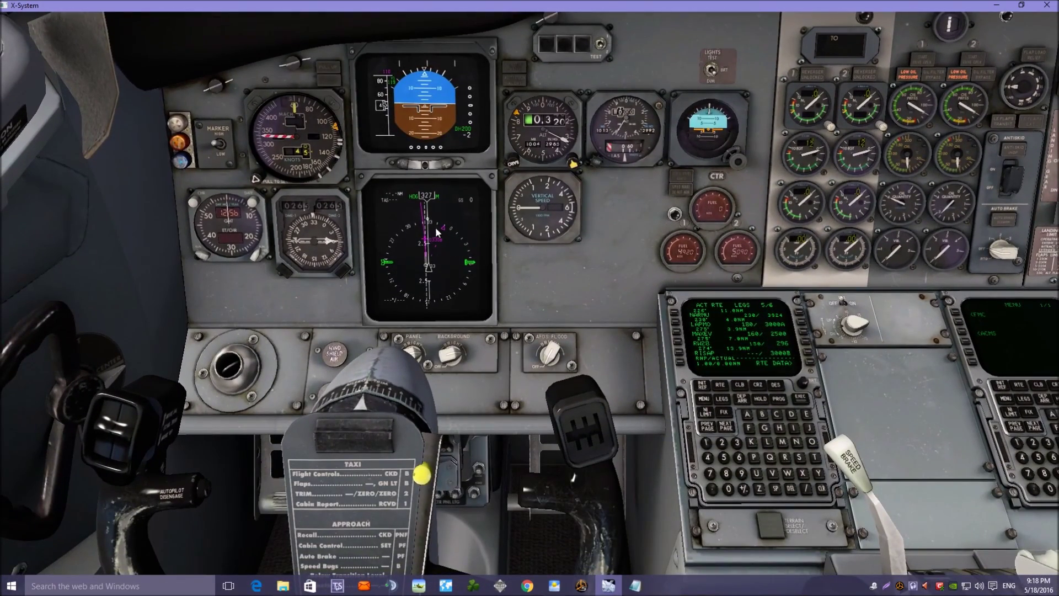
pyautogui.press('KP_2')
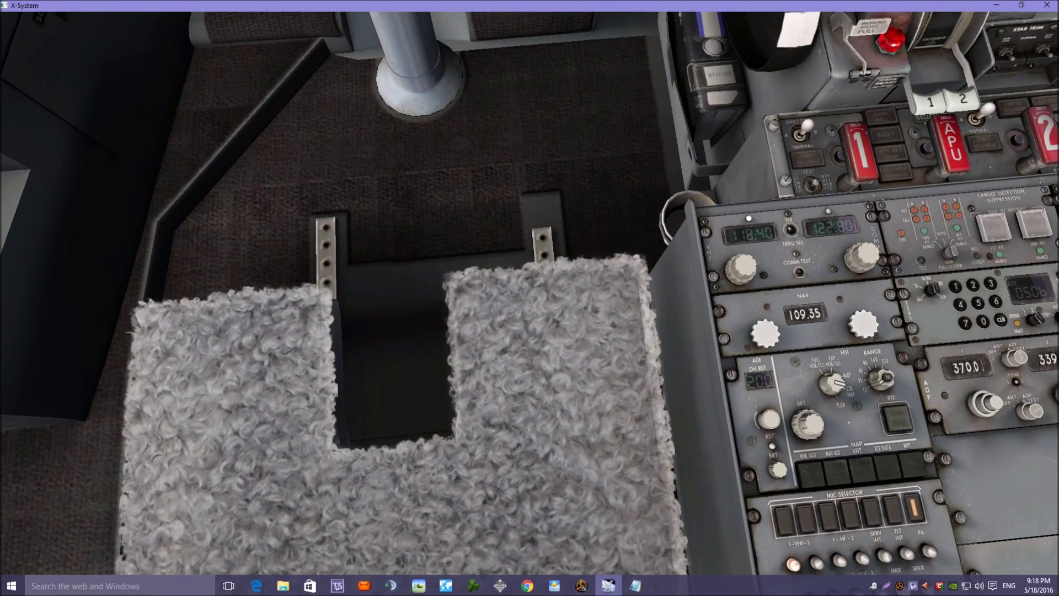
pyautogui.click(825, 383)
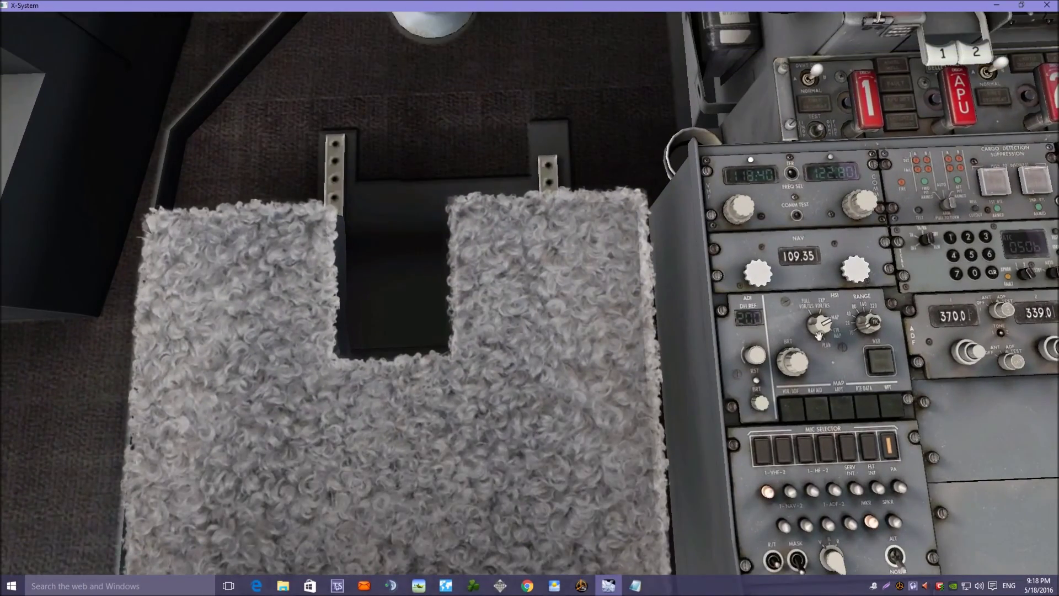
pyautogui.click(819, 335)
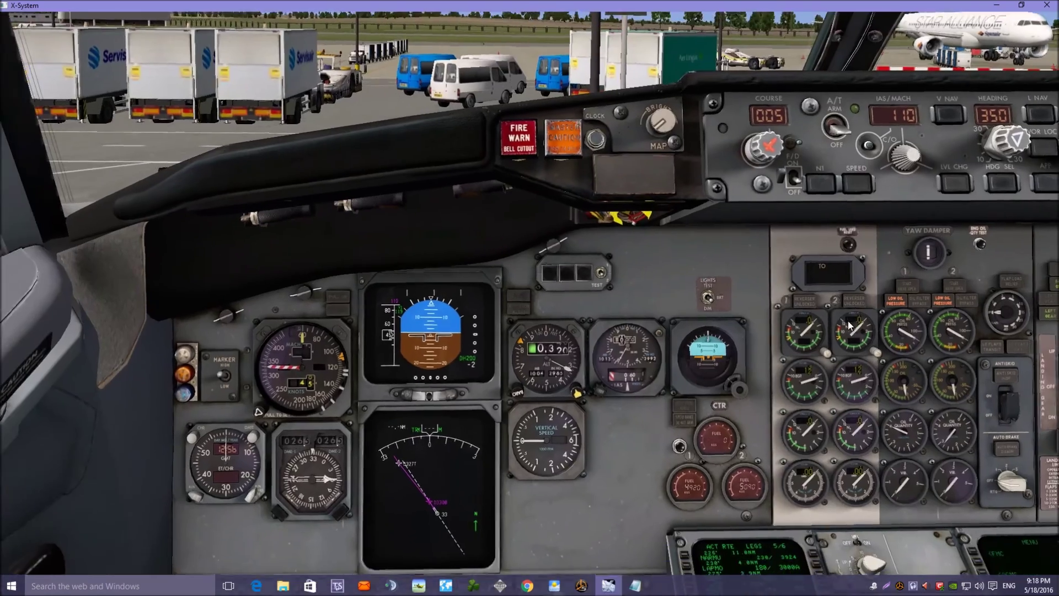
pyautogui.press('Down')
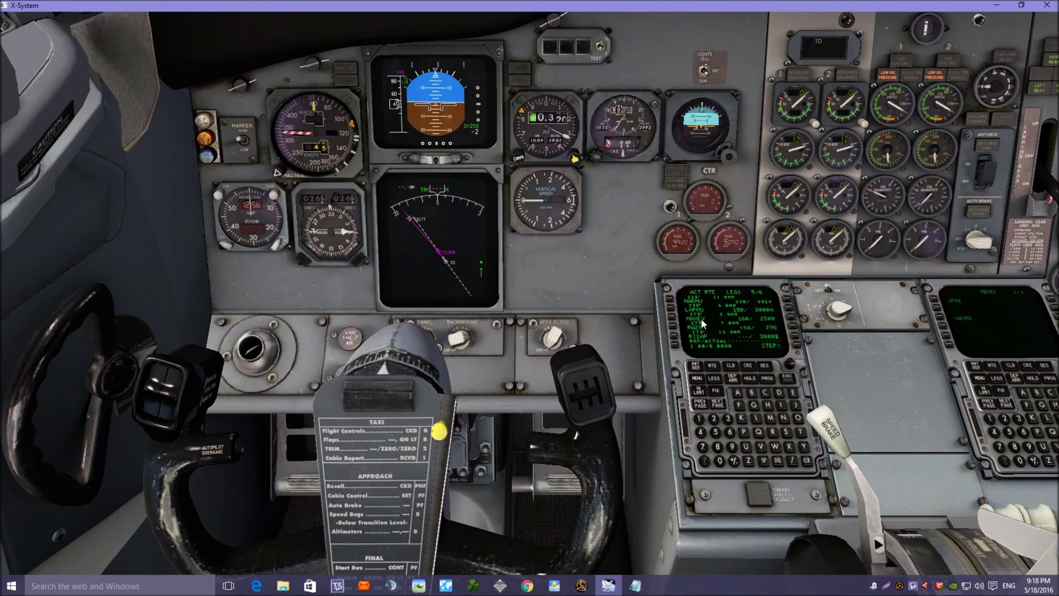
# Page the active route legs back to page 1 so the waypoint check starts at the departure
pyautogui.click(699, 404)
pyautogui.click(698, 404)
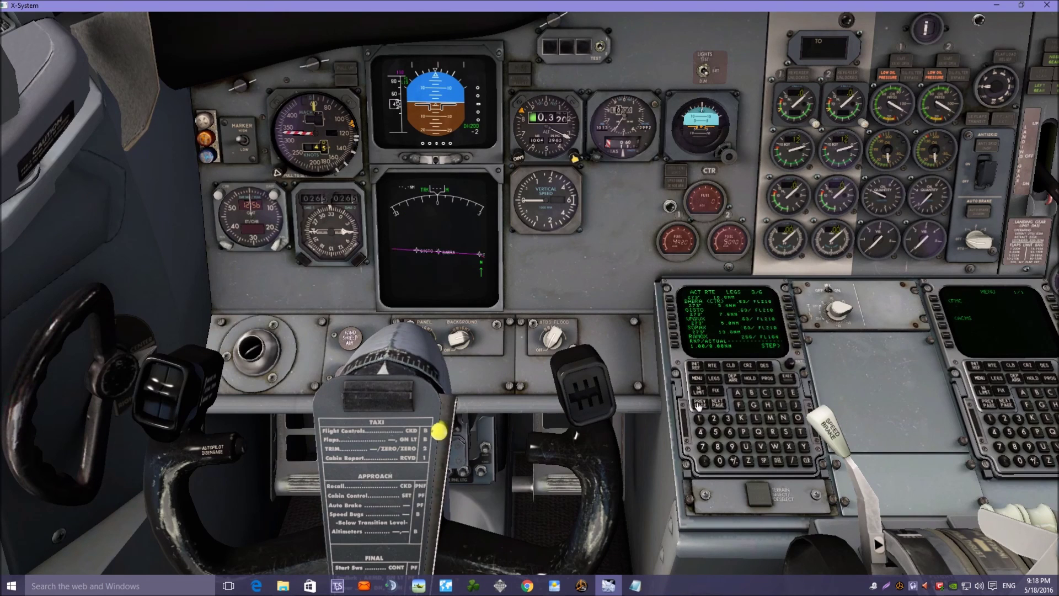
pyautogui.click(709, 406)
pyautogui.click(699, 407)
pyautogui.click(699, 407)
pyautogui.click(700, 408)
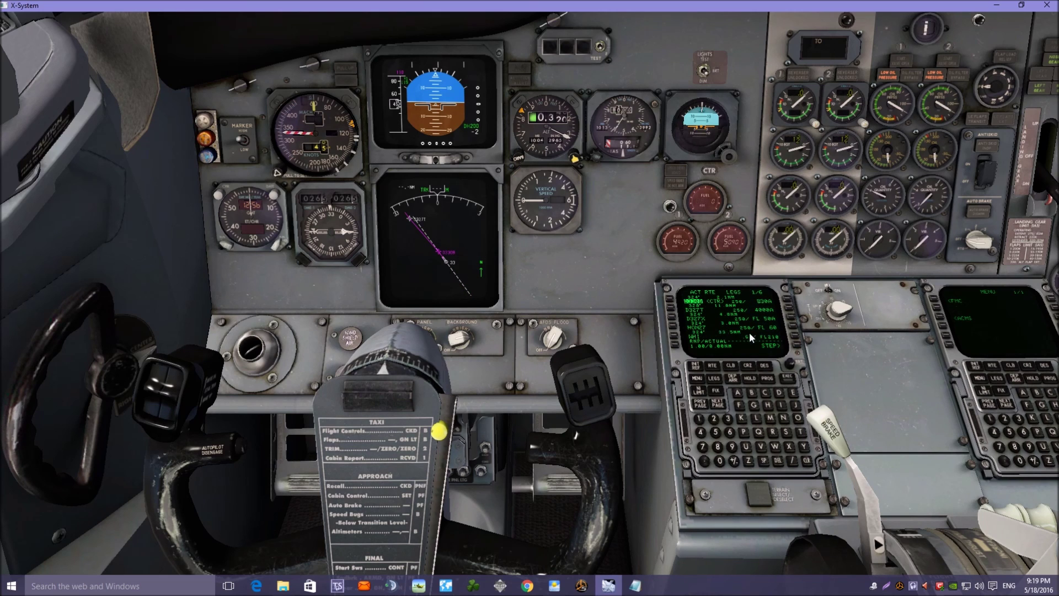
# Step the PLAN map center through the route waypoints, from the departure on legs page 1 to the runway 28 approach on page 5
pyautogui.click(795, 346)
pyautogui.click(796, 347)
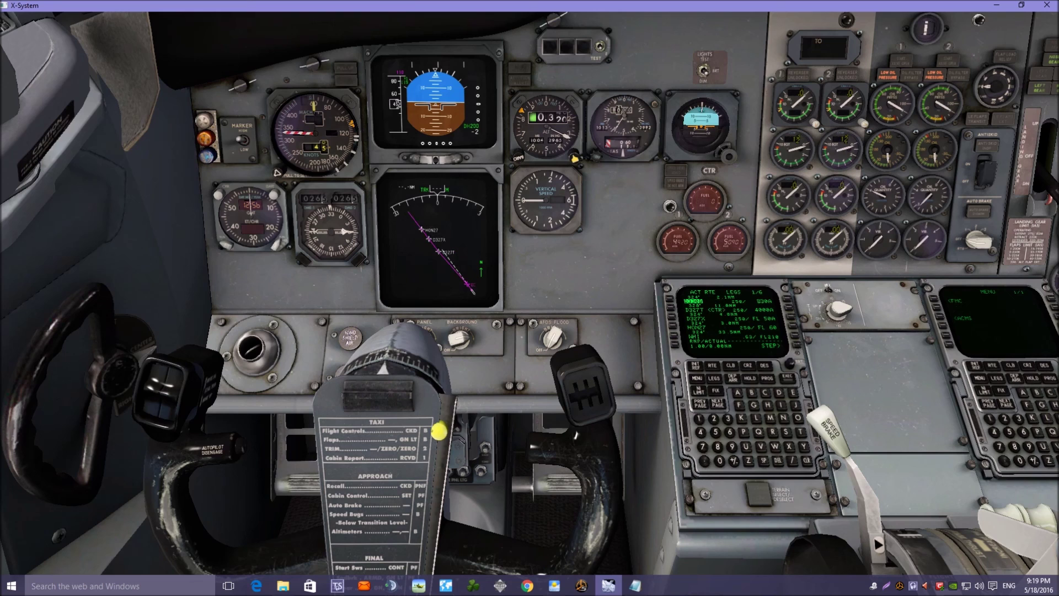
pyautogui.click(795, 346)
pyautogui.click(796, 346)
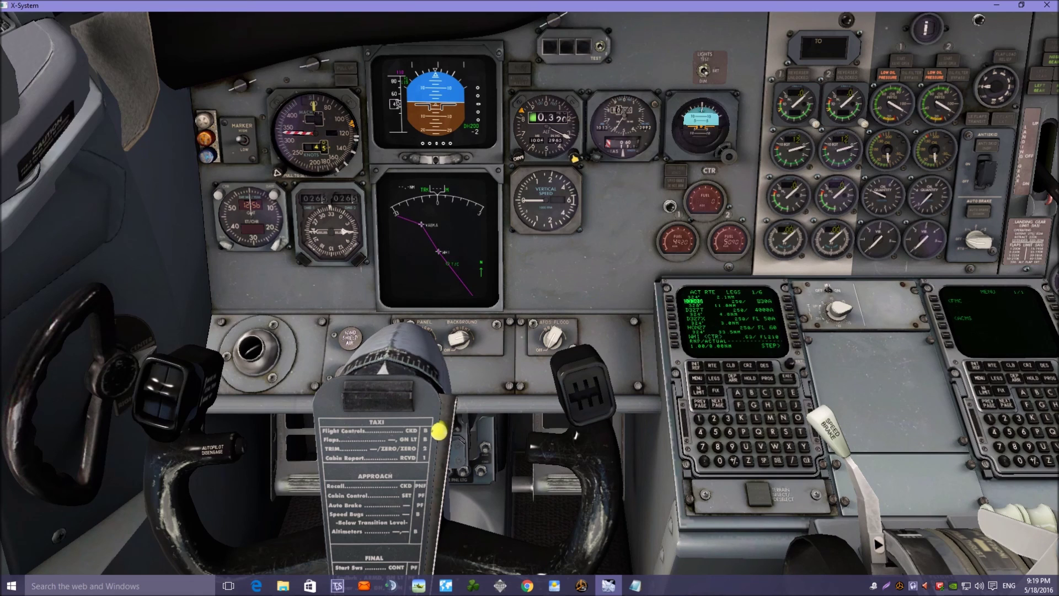
pyautogui.click(796, 346)
pyautogui.click(795, 345)
pyautogui.click(796, 346)
pyautogui.click(795, 345)
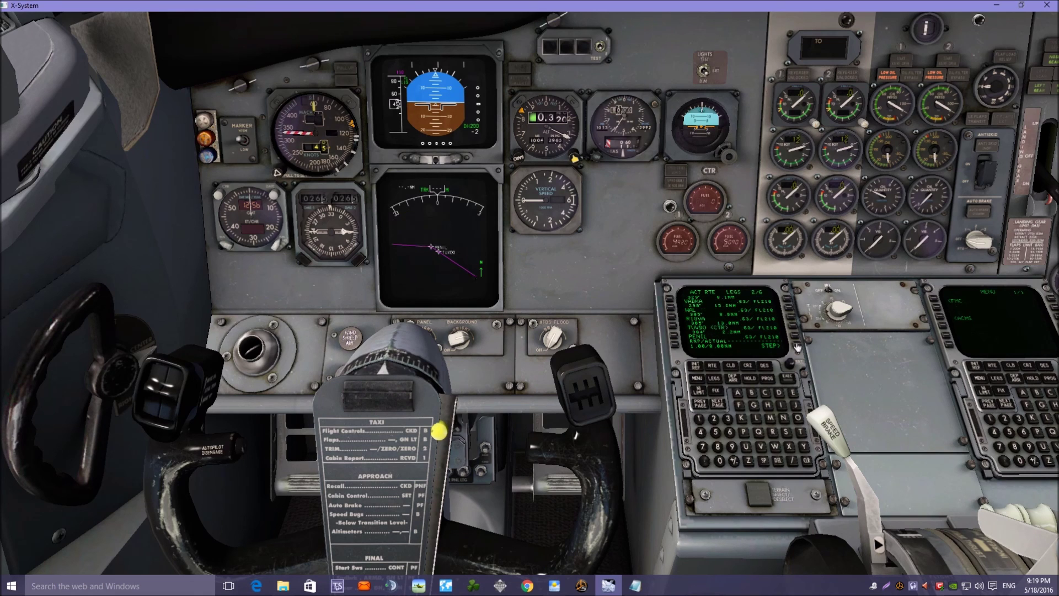
pyautogui.click(795, 346)
pyautogui.click(796, 345)
pyautogui.click(795, 346)
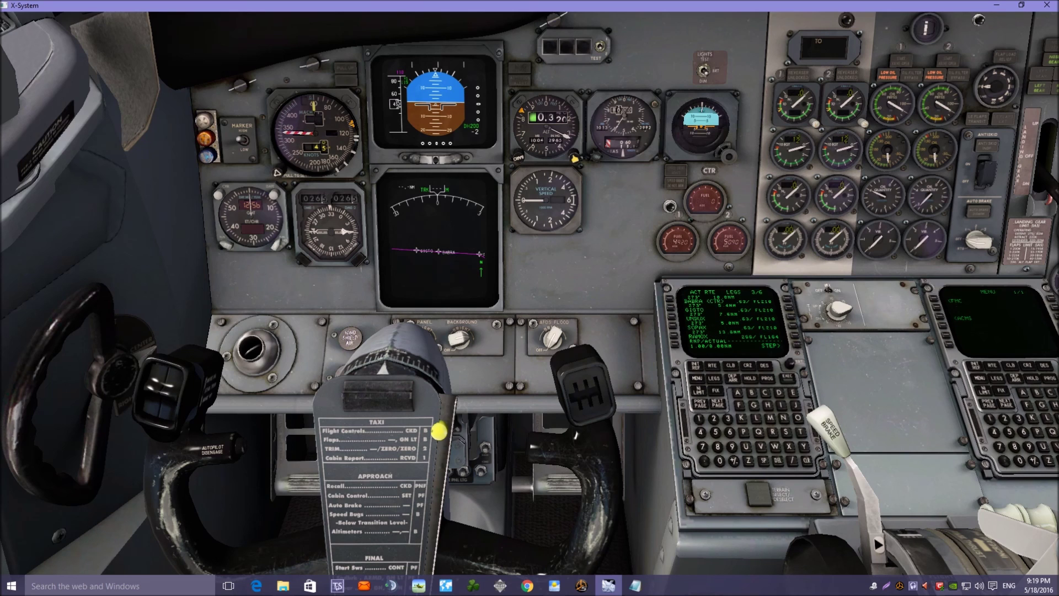
pyautogui.click(796, 346)
pyautogui.click(796, 346)
pyautogui.click(796, 346)
pyautogui.click(796, 346)
pyautogui.click(796, 346)
pyautogui.click(796, 346)
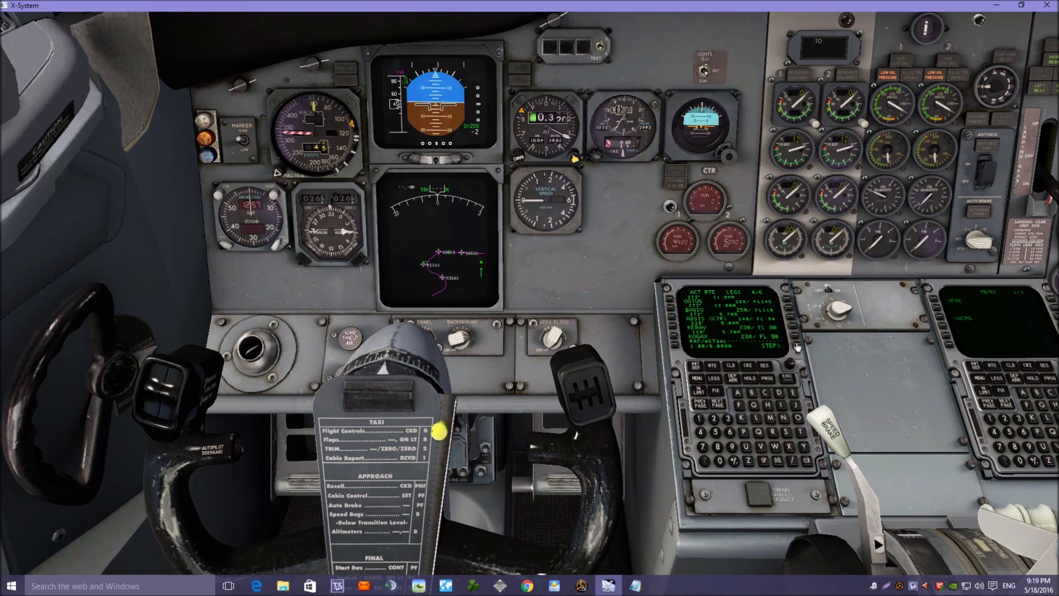
pyautogui.click(795, 346)
pyautogui.click(796, 346)
pyautogui.click(796, 345)
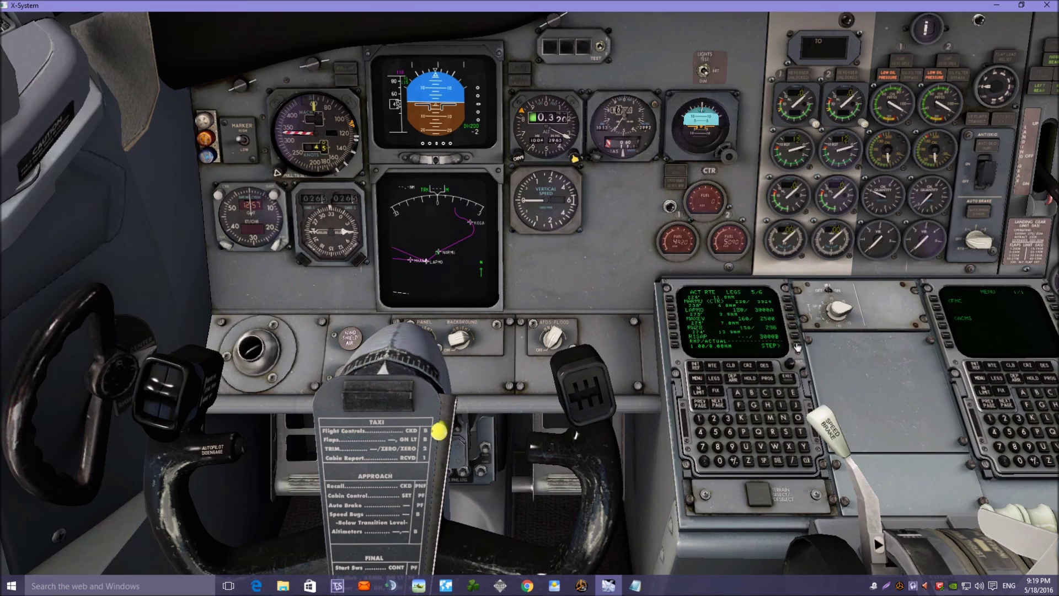
pyautogui.click(796, 346)
pyautogui.click(796, 346)
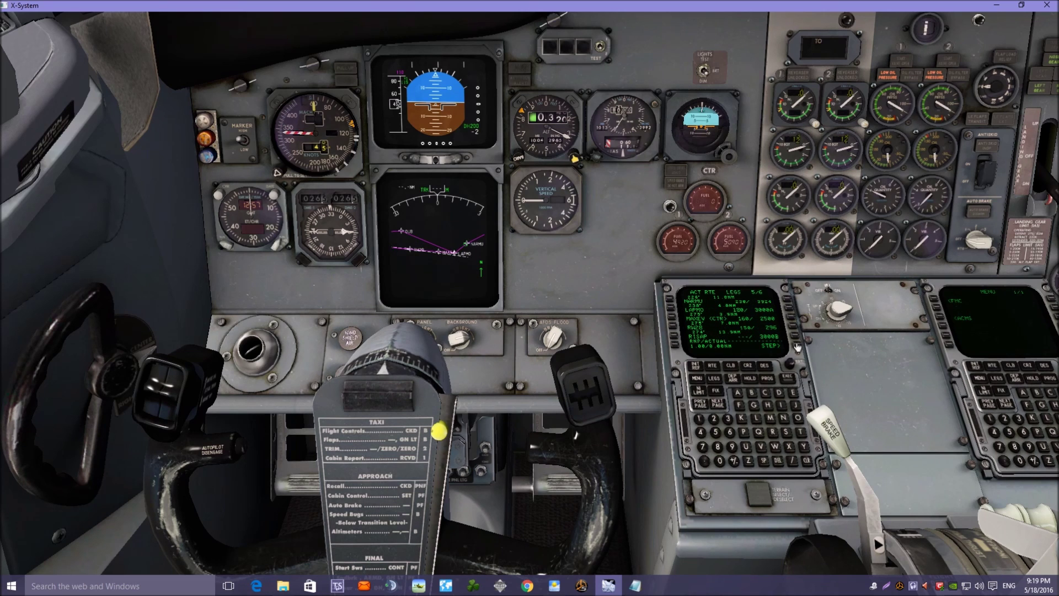
# Switch the captain's navigation display from PLAN to the expanded MAP mode using the EFIS mode selector
pyautogui.press('KP_2')
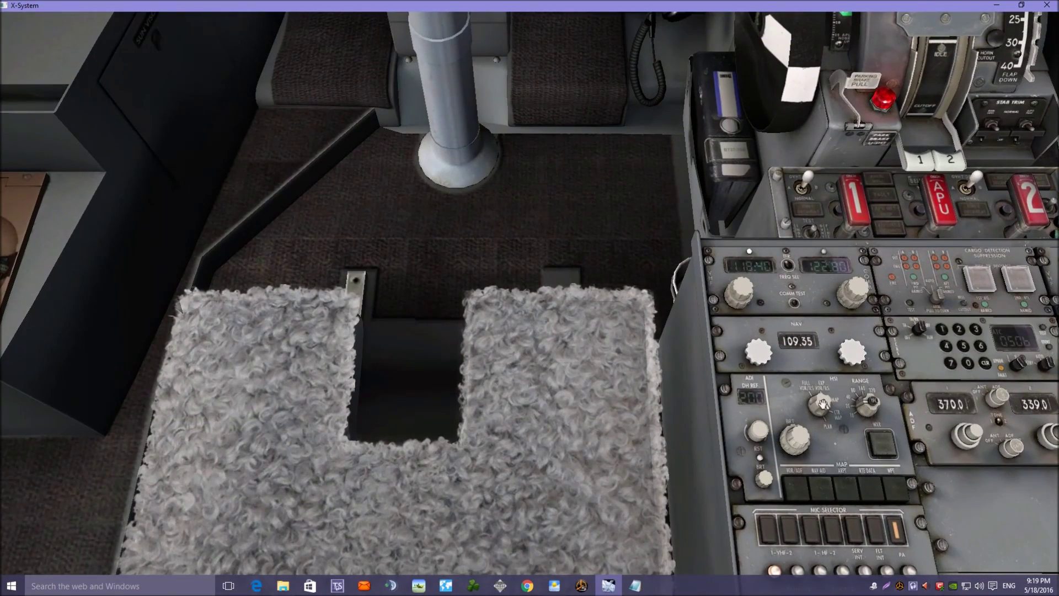
pyautogui.click(821, 404)
pyautogui.click(822, 404)
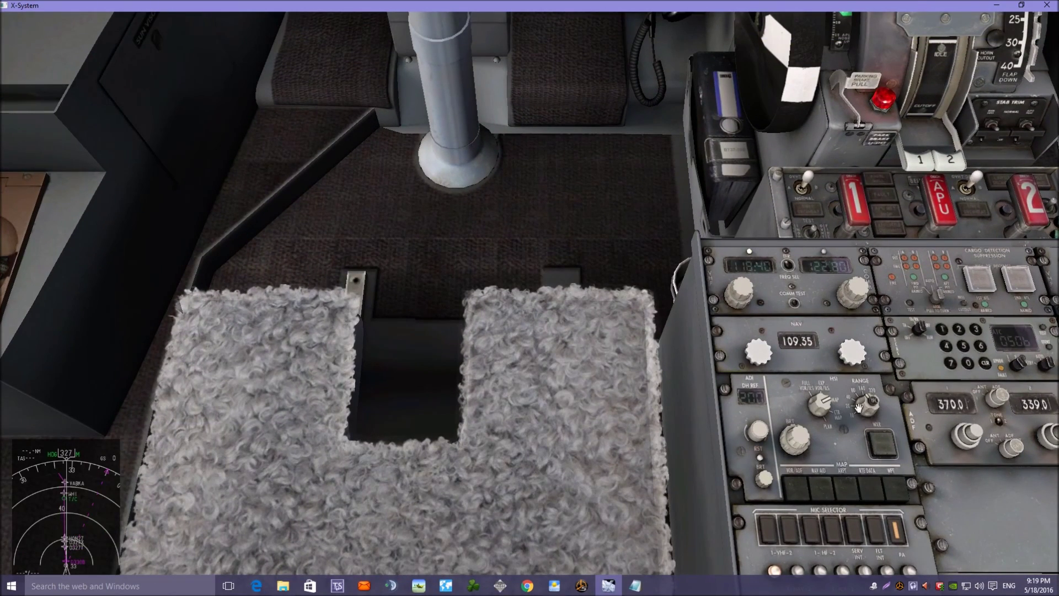
pyautogui.press('KP_8')
pyautogui.press('KP_8')
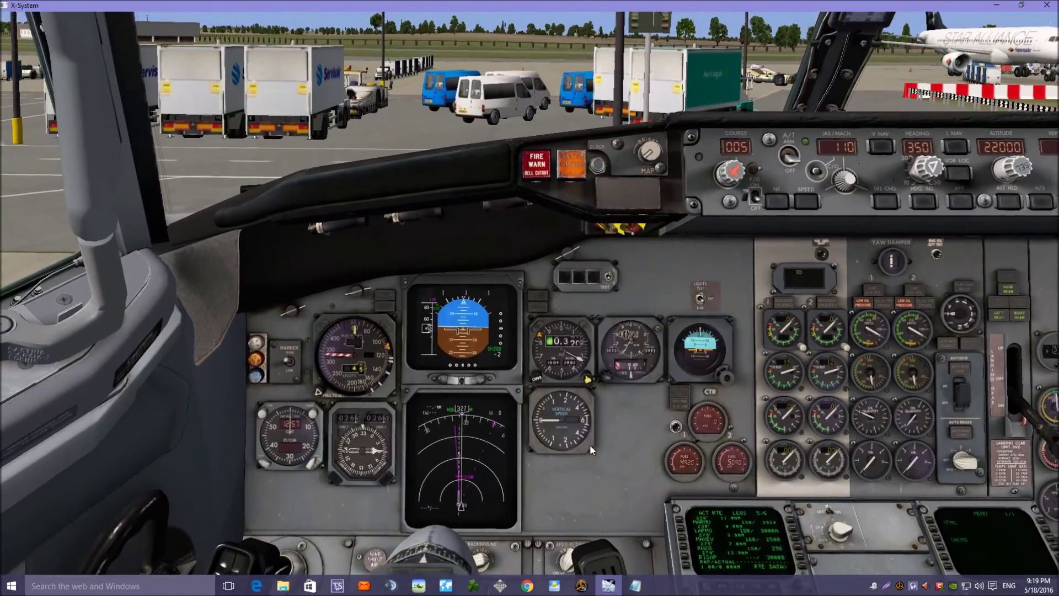